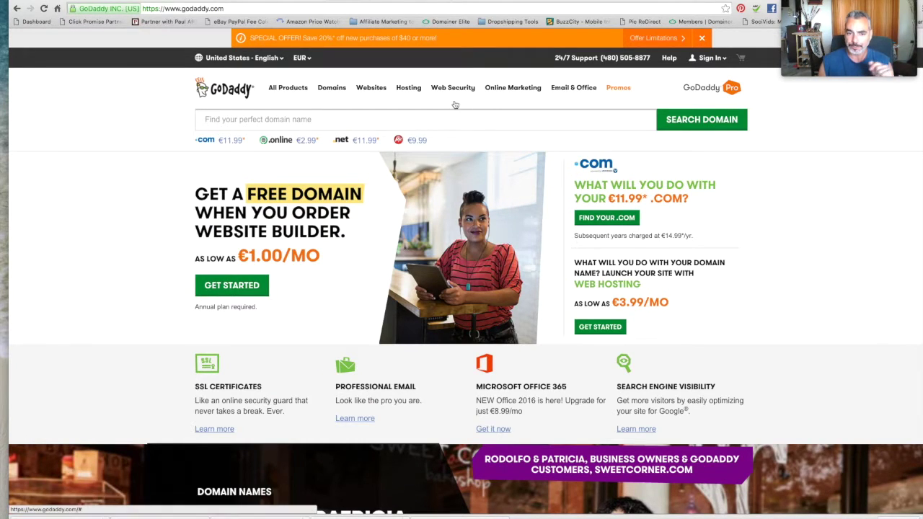
# Sign in to GoDaddy, open Manage for all the account's domains, then open webmail.
pyautogui.click(711, 58)
pyautogui.click(589, 179)
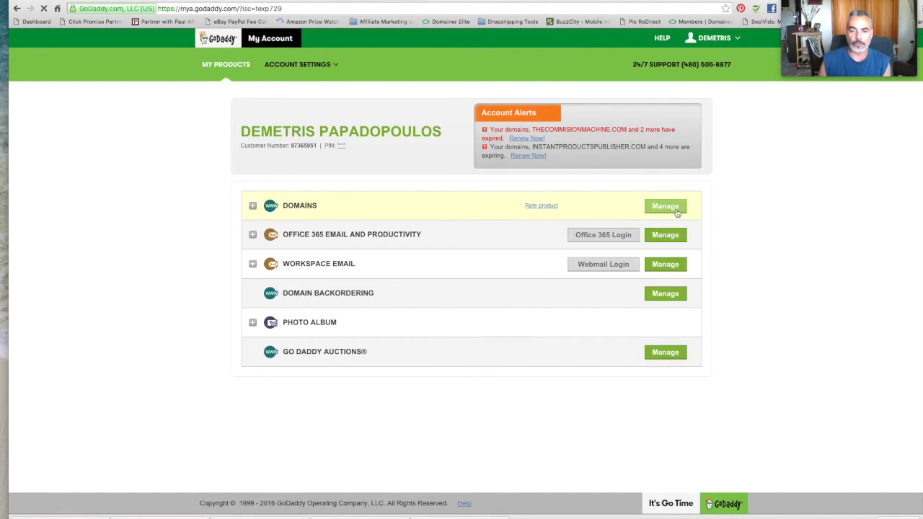
pyautogui.click(300, 209)
pyautogui.click(663, 179)
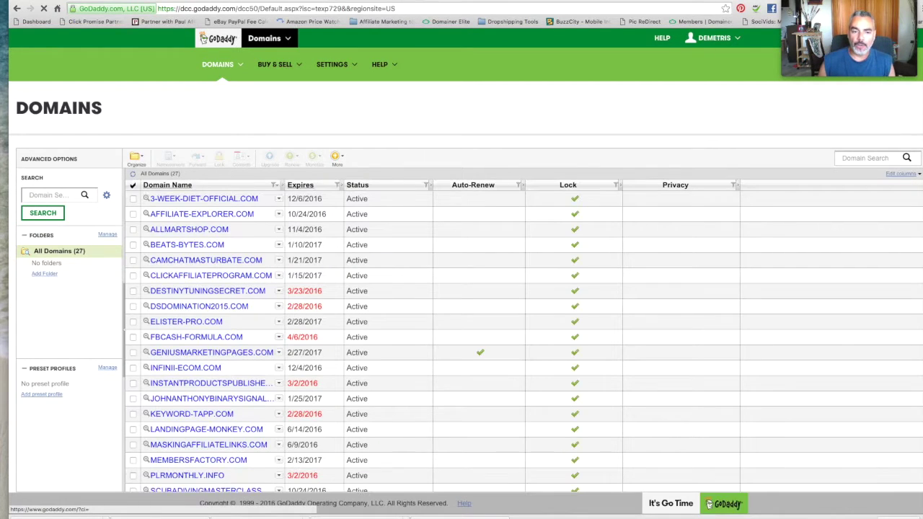
pyautogui.scroll(-4, 208, 308)
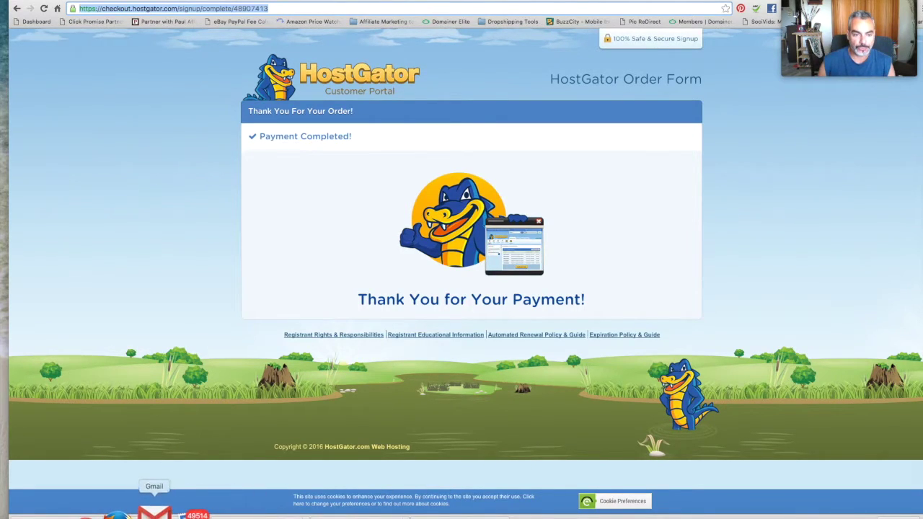
pyautogui.click(155, 513)
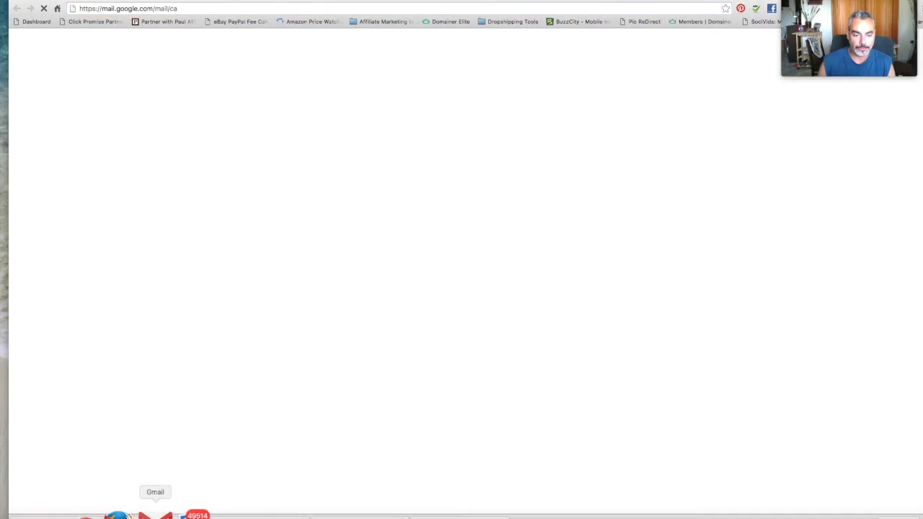
pyautogui.click(252, 10)
pyautogui.write('www.hotmail.com')
pyautogui.press('Return')
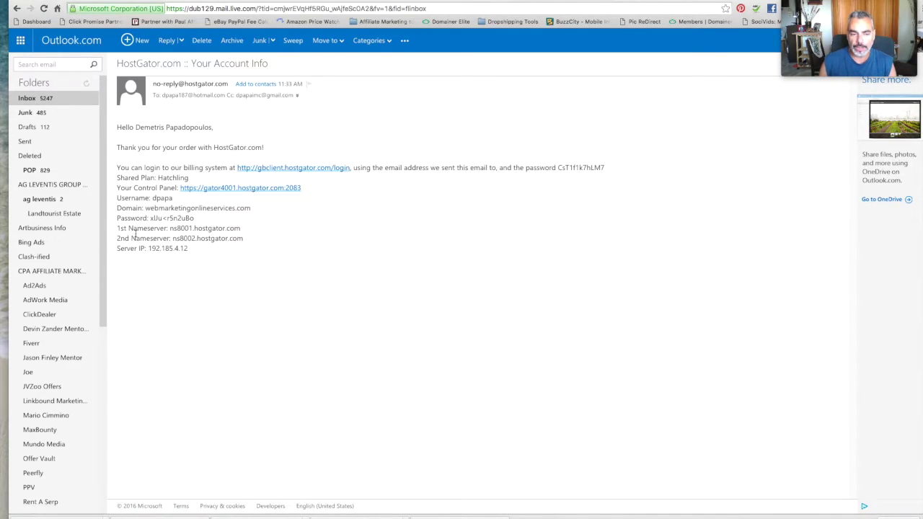
pyautogui.moveTo(113, 232); pyautogui.dragTo(116, 229)
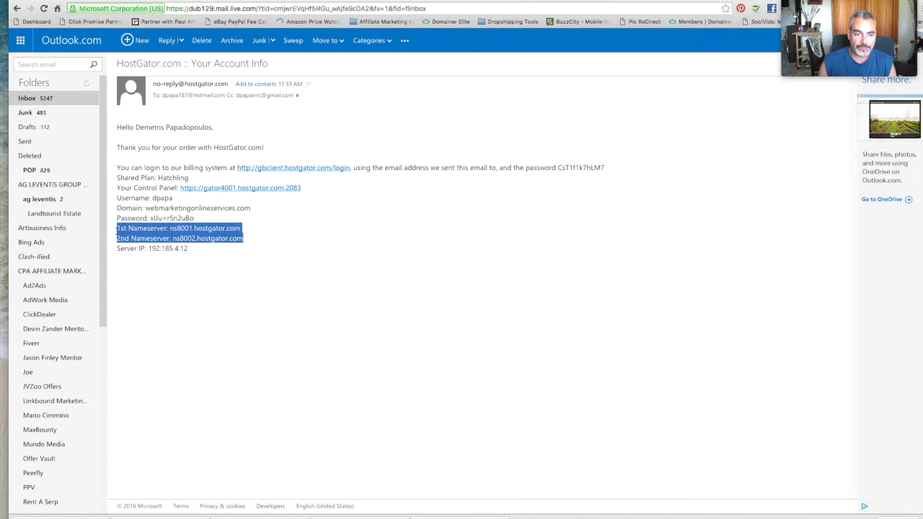
pyautogui.click(355, 2)
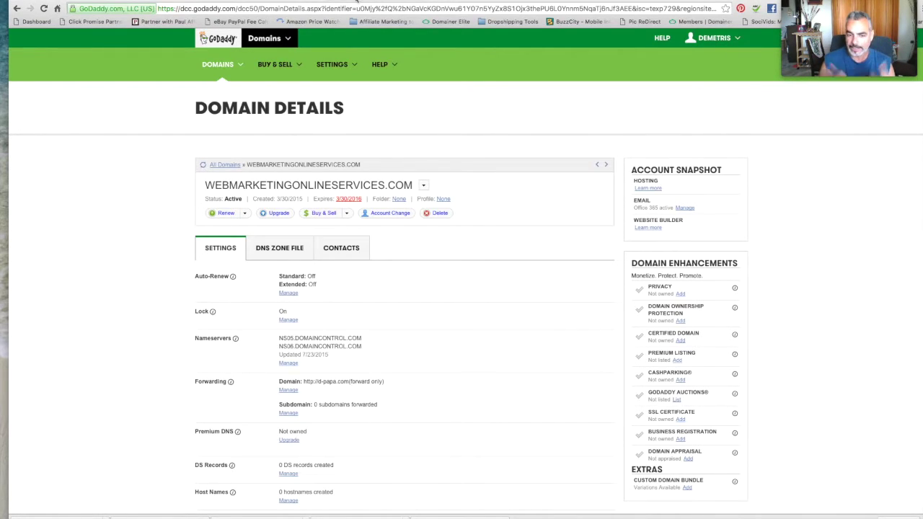
pyautogui.scroll(-1, 490, 476)
# Set the domain's nameservers to Custom and add nameserver entry fields.
pyautogui.click(292, 302)
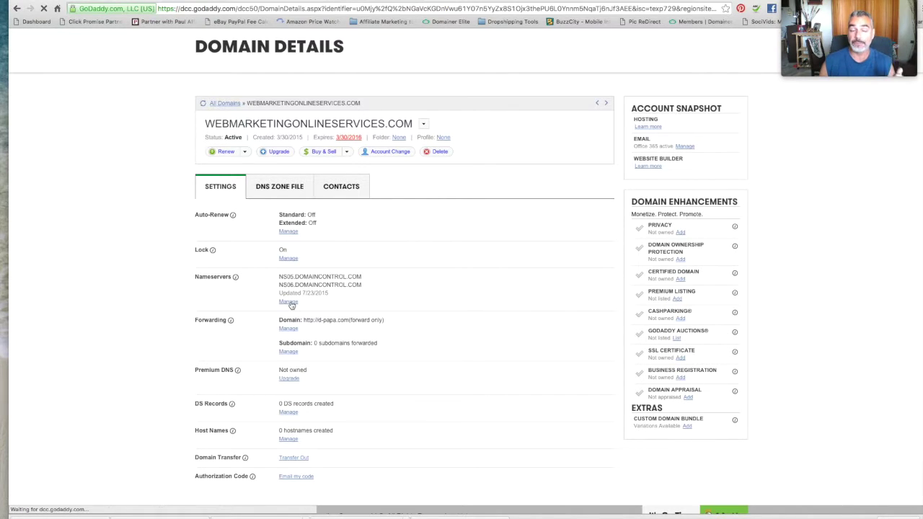
pyautogui.click(289, 303)
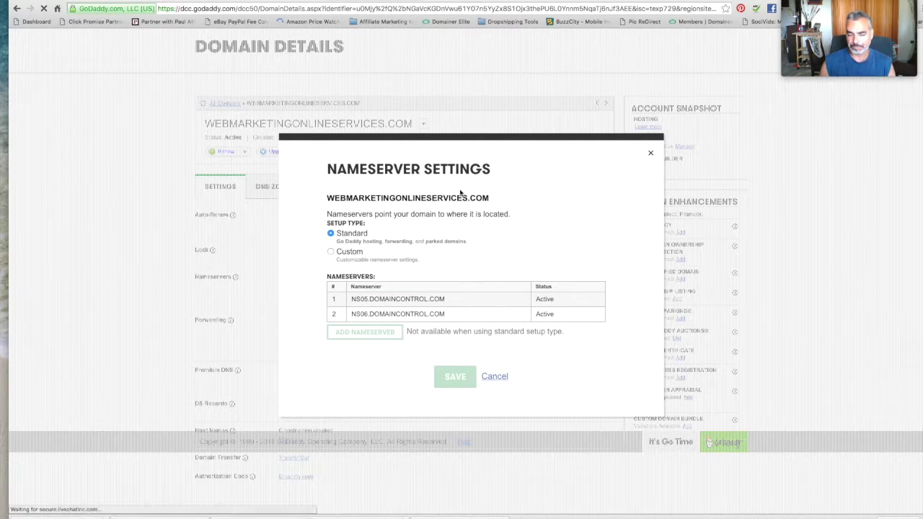
pyautogui.click(332, 256)
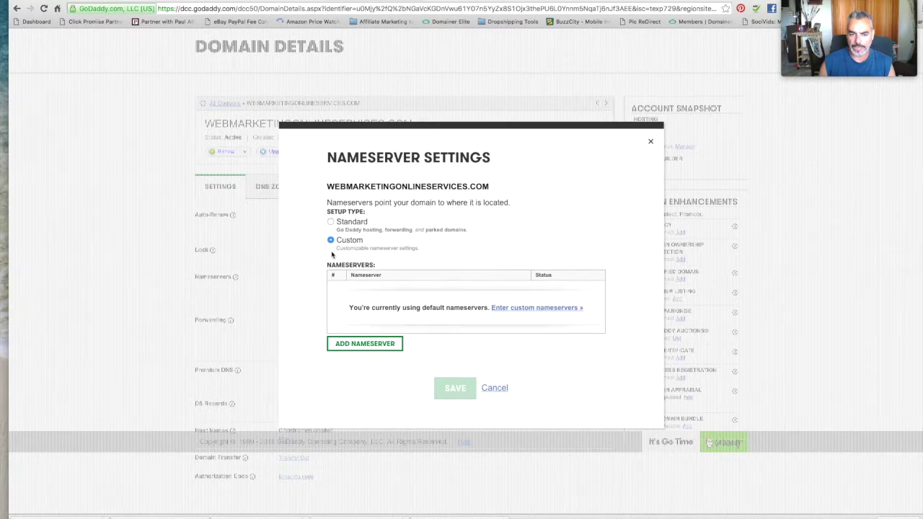
pyautogui.click(331, 224)
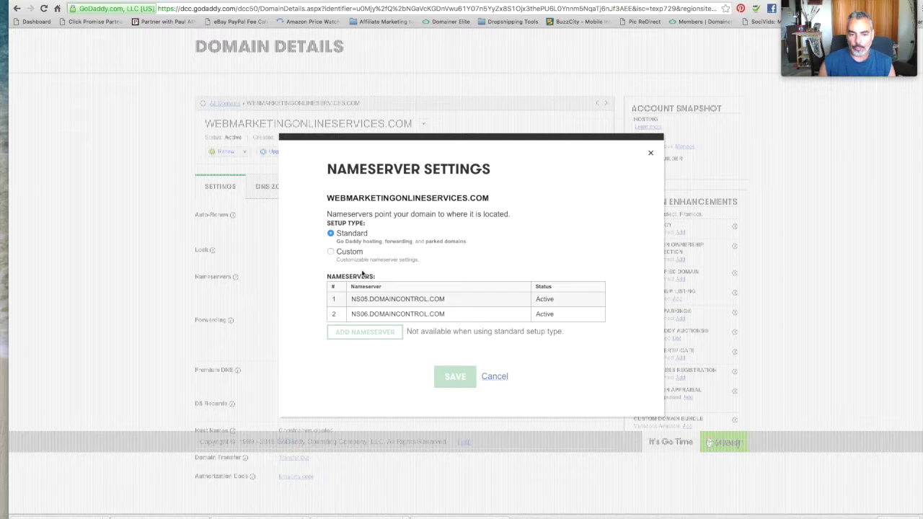
pyautogui.click(331, 251)
pyautogui.click(389, 346)
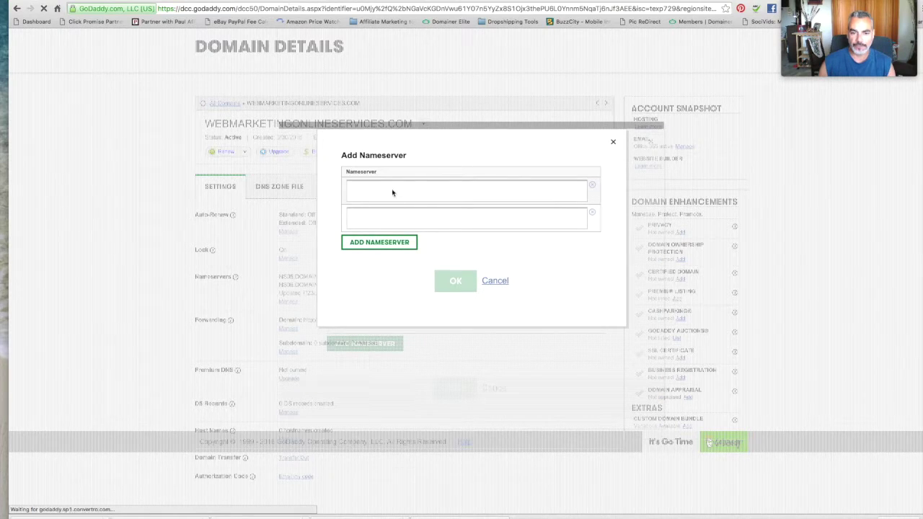
pyautogui.click(392, 190)
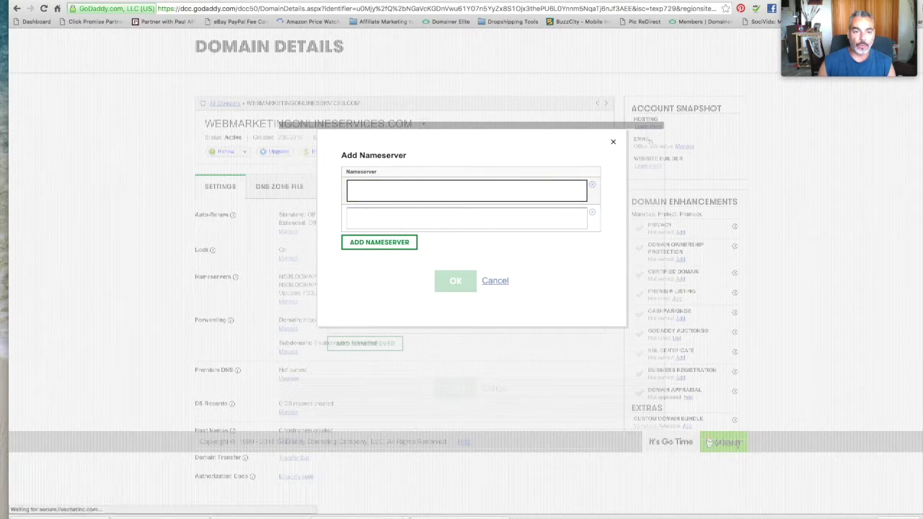
# Copy ns8001.hostgator.com from the HostGator email into the first nameserver field.
pyautogui.click(525, 2)
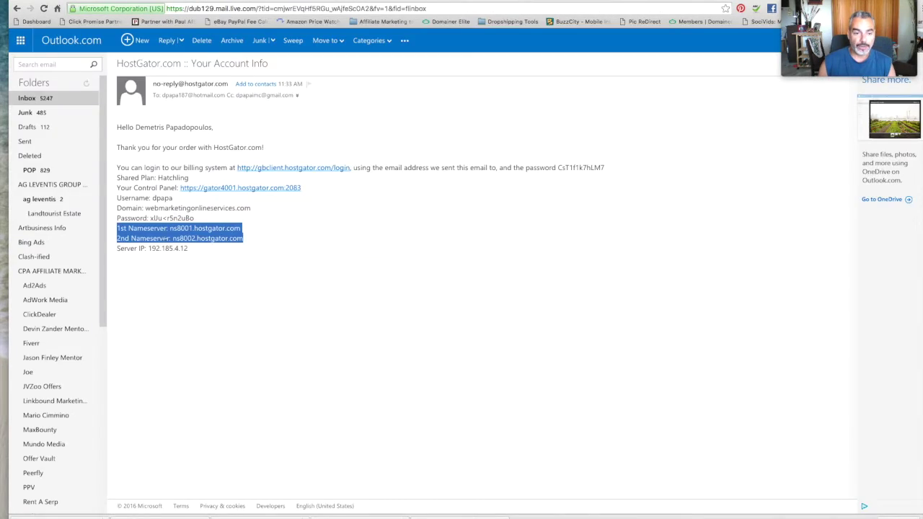
pyautogui.moveTo(170, 229); pyautogui.dragTo(261, 225)
pyautogui.rightClick(226, 230)
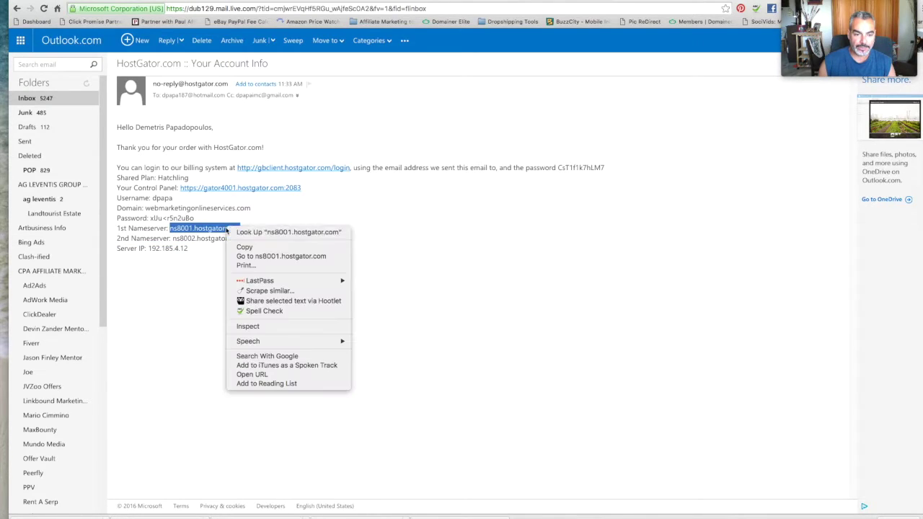
pyautogui.click(244, 246)
pyautogui.click(291, 2)
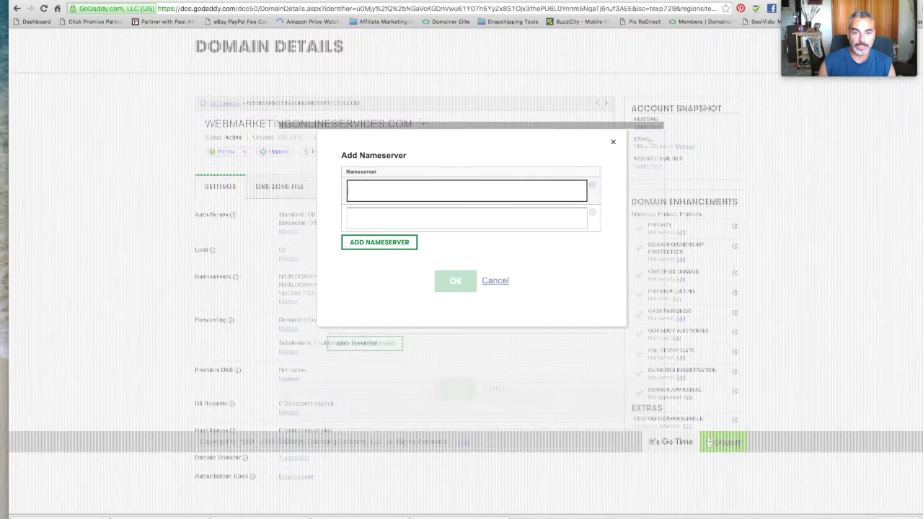
pyautogui.hotkey('ctrl', 'v')
pyautogui.press('Tab')
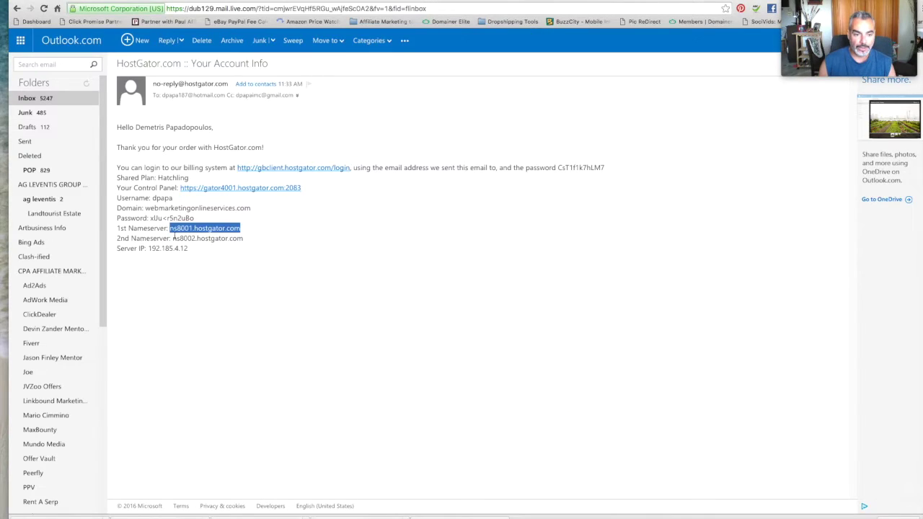
# Paste ns8002.hostgator.com as the second nameserver, confirm, and save the change.
pyautogui.moveTo(173, 237); pyautogui.dragTo(263, 238)
pyautogui.rightClick(238, 238)
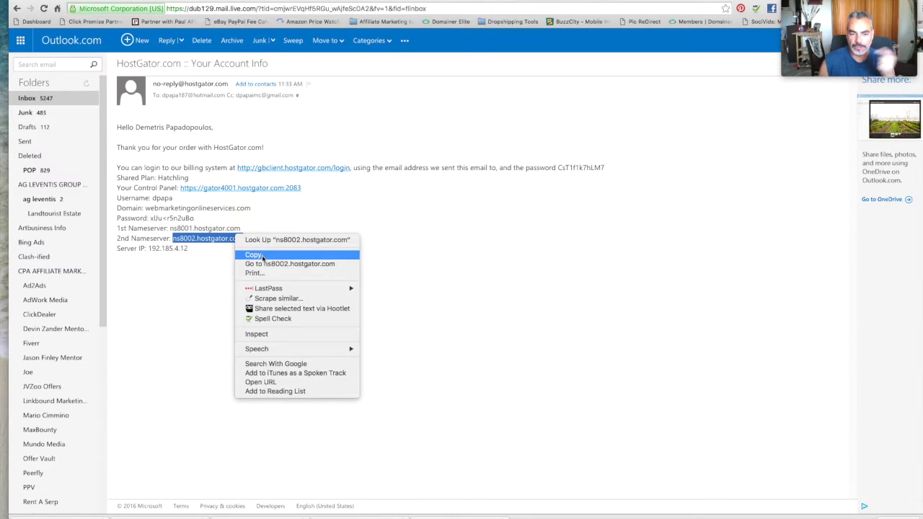
pyautogui.click(263, 256)
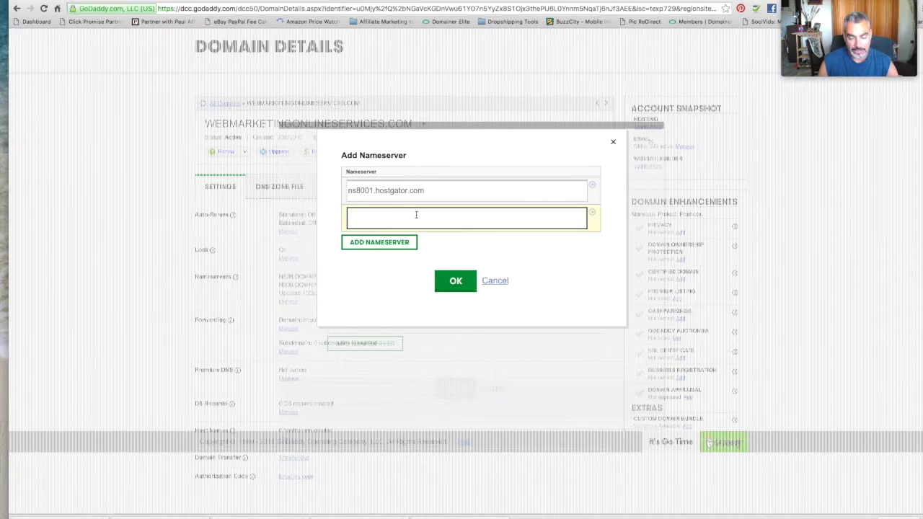
pyautogui.hotkey('ctrl', 'v')
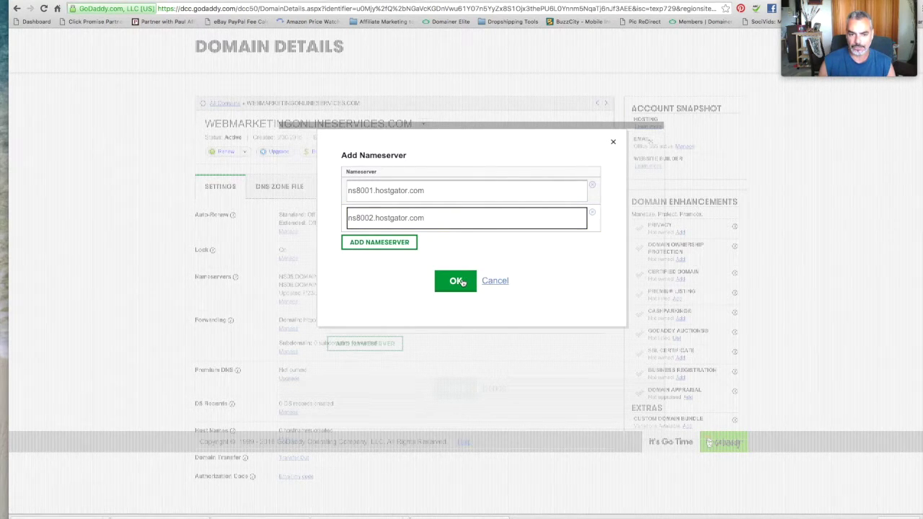
pyautogui.click(462, 281)
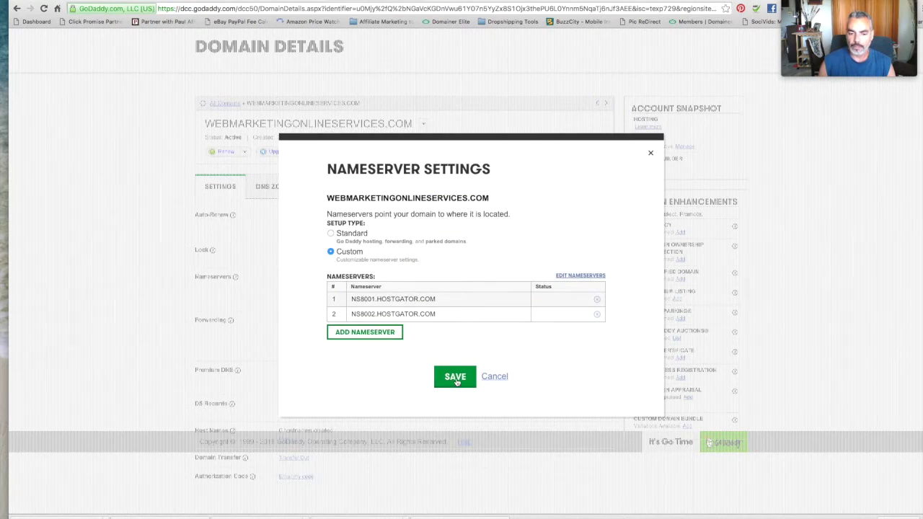
pyautogui.click(455, 378)
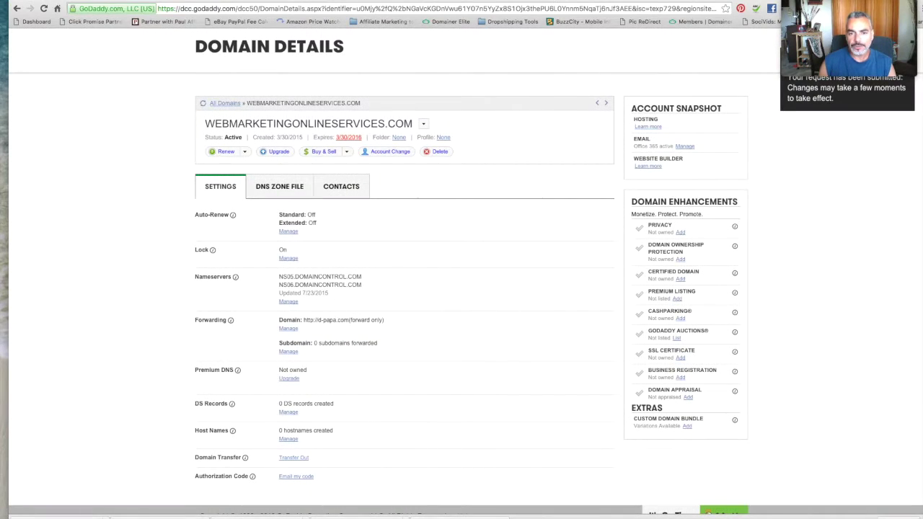
# Start a Hatchling plan signup using an existing domain, typing 'webnmark'.
pyautogui.hotkey('ctrl', 'Tab')
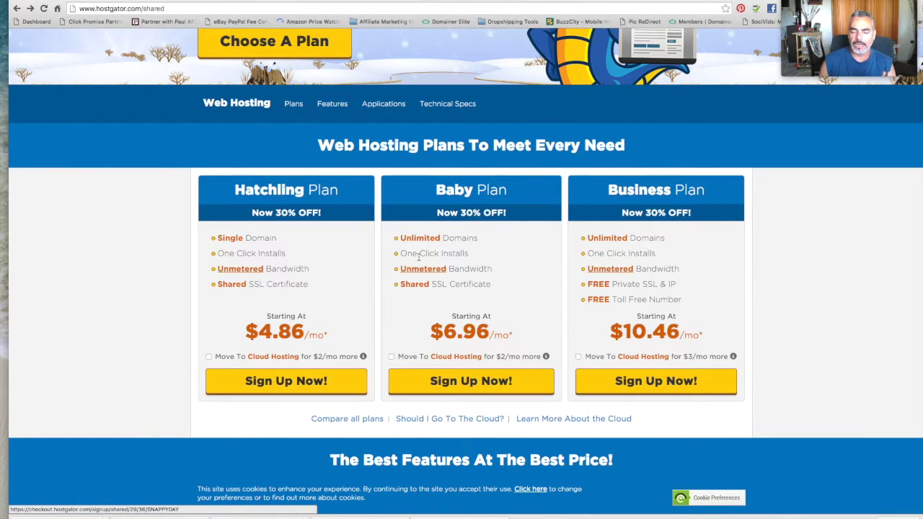
pyautogui.click(300, 376)
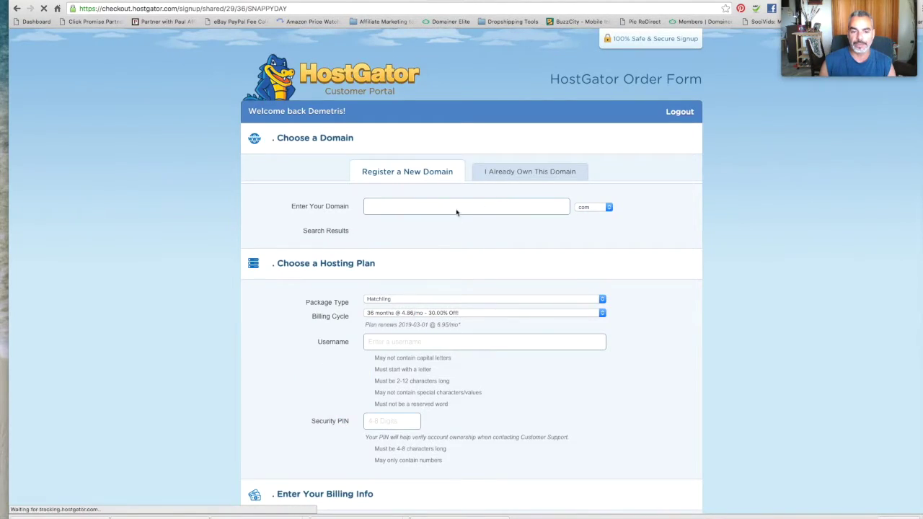
pyautogui.click(519, 173)
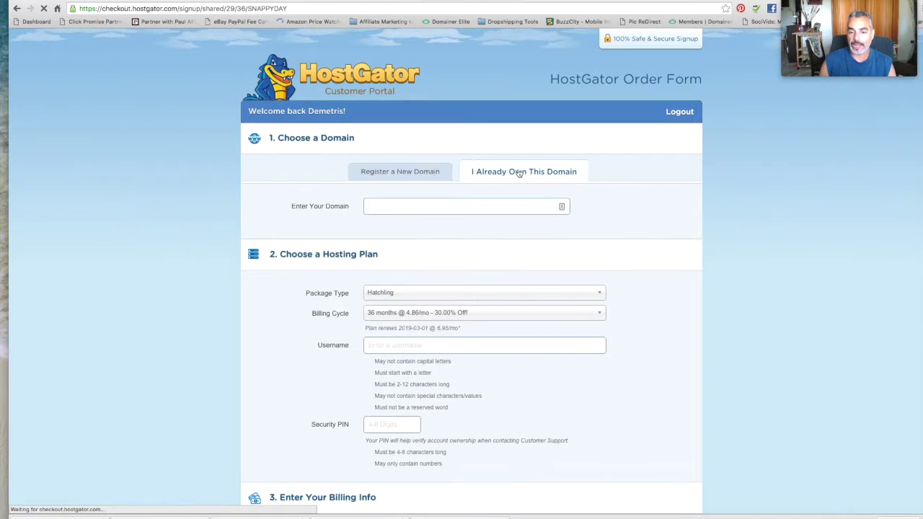
pyautogui.click(428, 205)
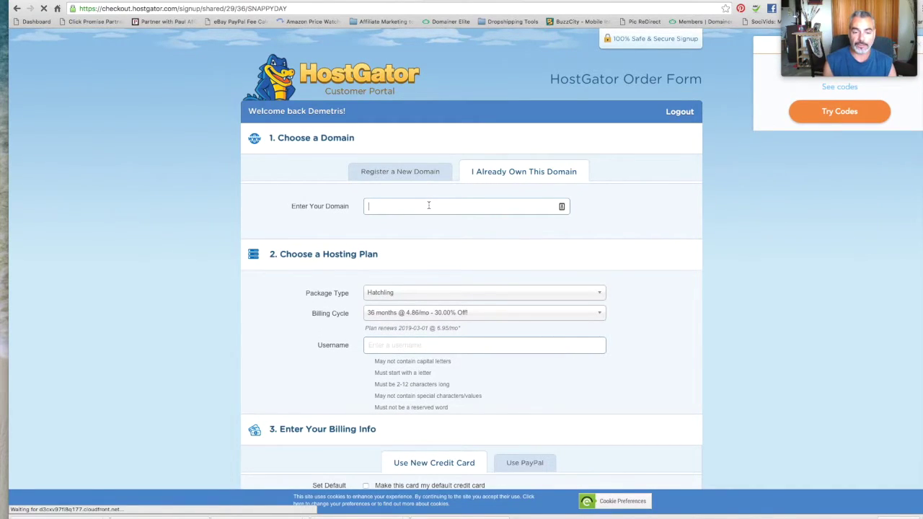
pyautogui.write('webnmarkfe')
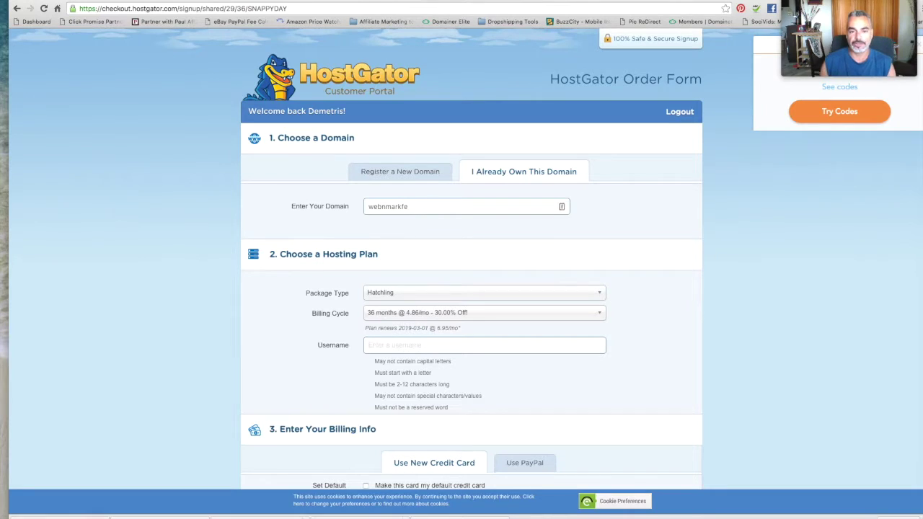
# Check the domain name in GoDaddy, then review the HostGator order form sections.
pyautogui.hotkey('ctrl', 'Tab')
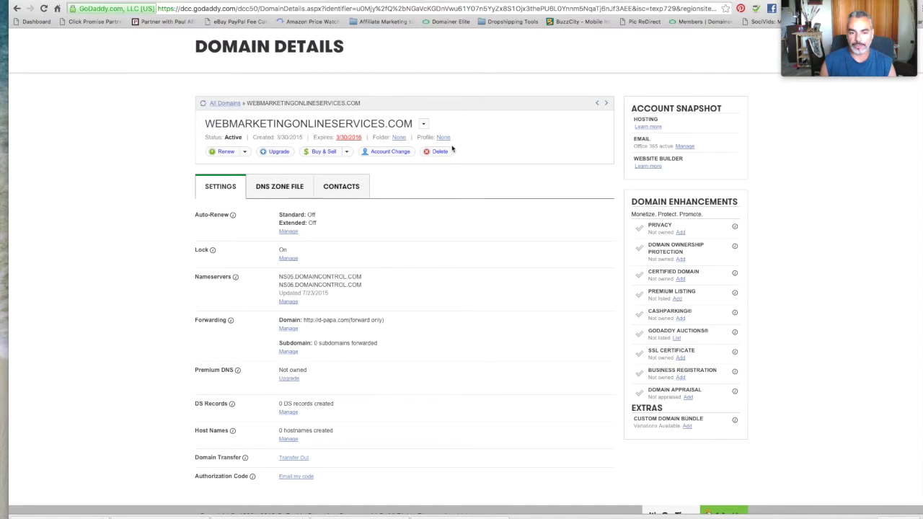
pyautogui.hotkey('ctrl', 'shift', 'Tab')
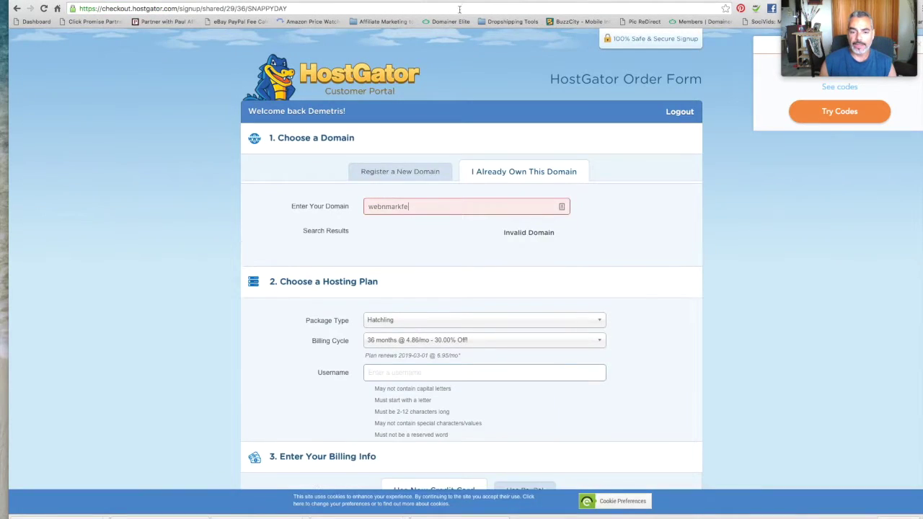
pyautogui.scroll(-3, 497, 310)
pyautogui.scroll(-7, 509, 253)
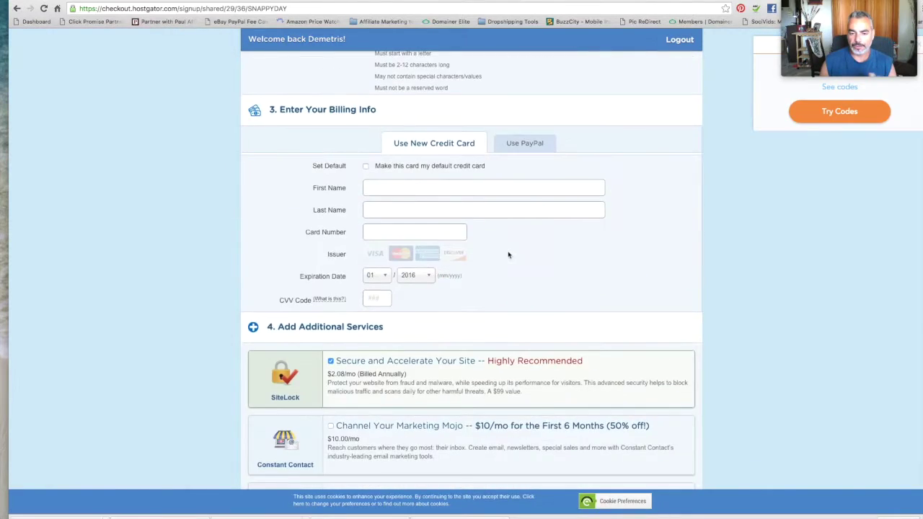
pyautogui.scroll(4, 512, 255)
pyautogui.scroll(-10, 515, 255)
pyautogui.scroll(15, 514, 255)
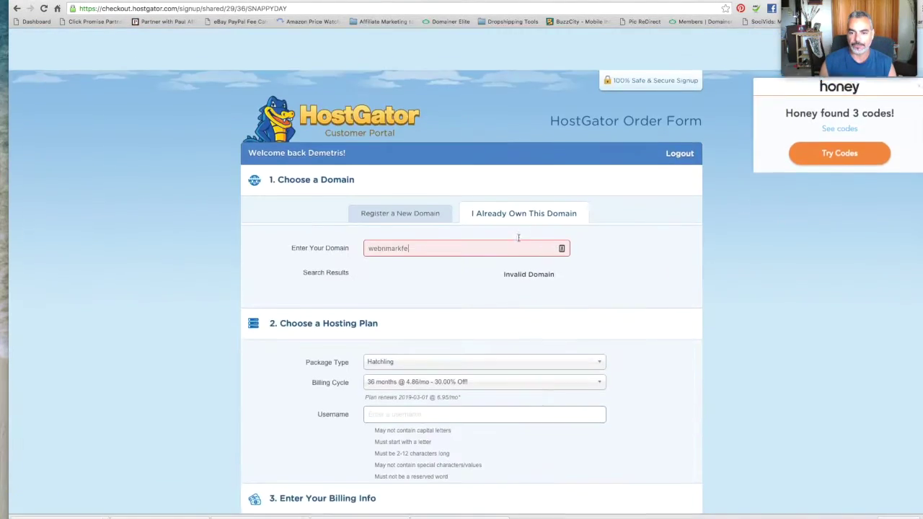
pyautogui.scroll(-10, 514, 255)
pyautogui.scroll(10, 515, 255)
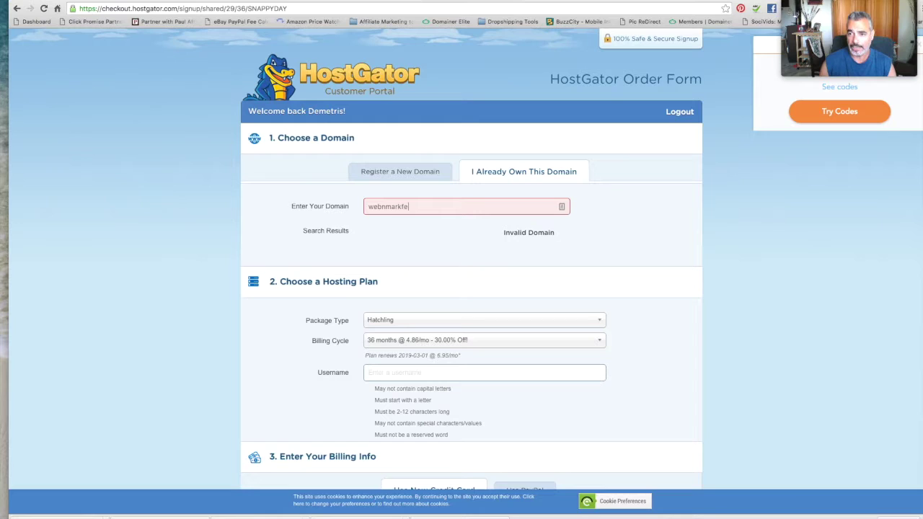
pyautogui.click(793, 0)
pyautogui.click(865, 119)
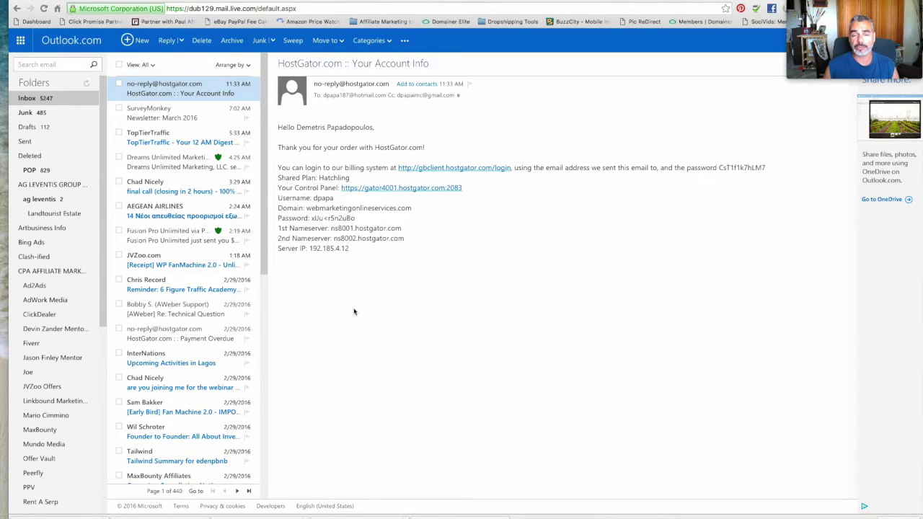
# Bring the browser showing the HostGator Account Info email to the front.
pyautogui.click(377, 186)
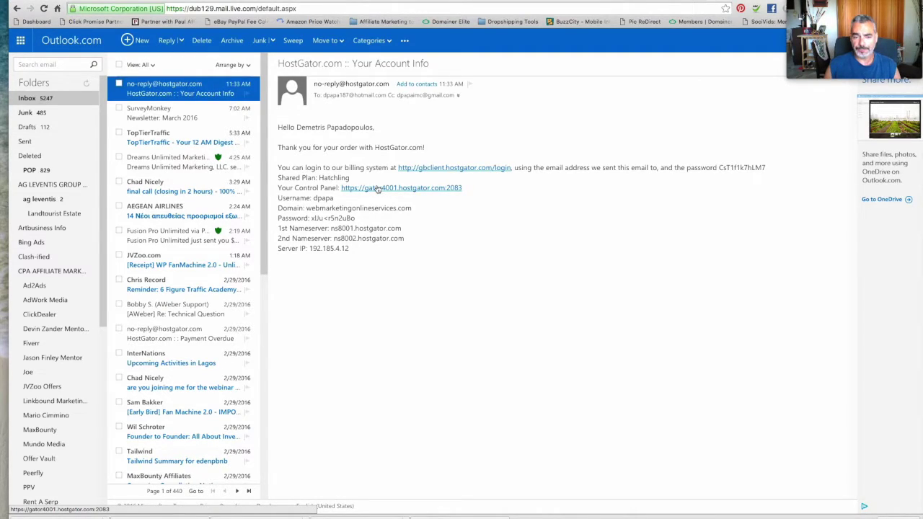
# Open the email's Control Panel link in a new window beside the email.
pyautogui.rightClick(376, 188)
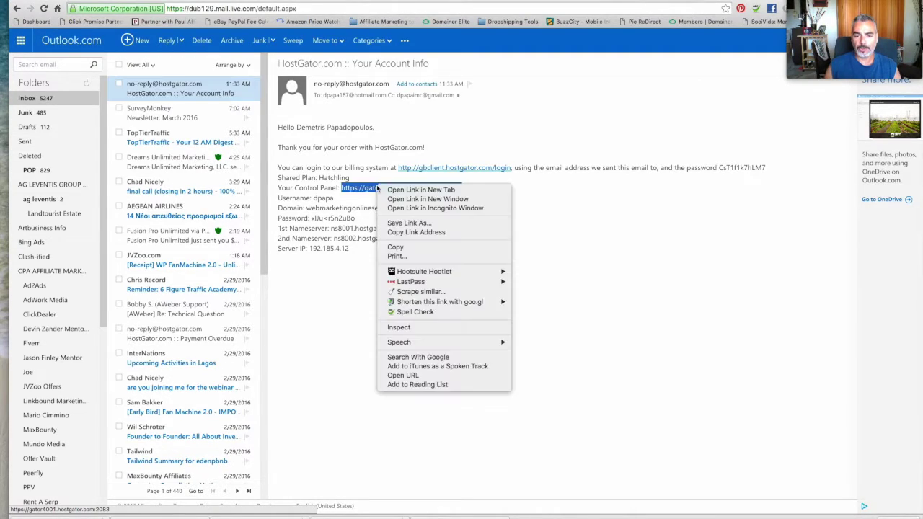
pyautogui.click(419, 199)
pyautogui.moveTo(243, 3); pyautogui.dragTo(285, 1)
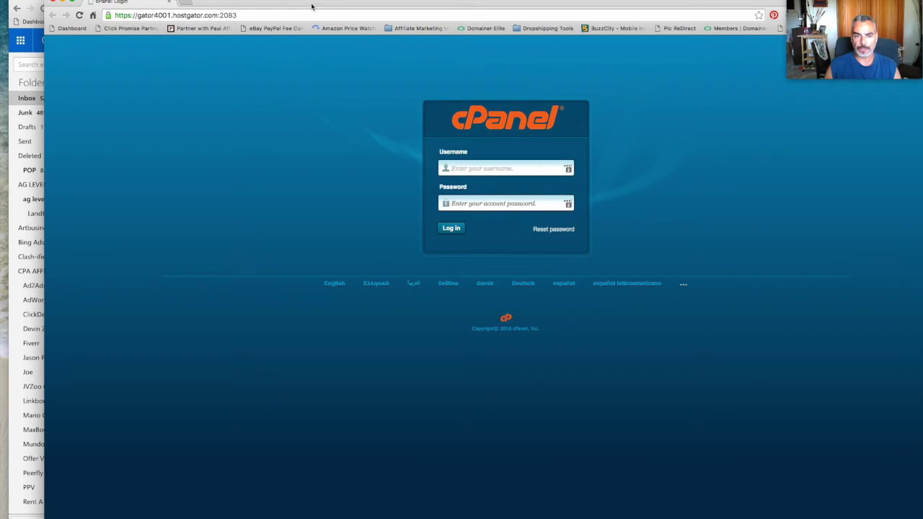
pyautogui.moveTo(312, 6); pyautogui.dragTo(317, 261)
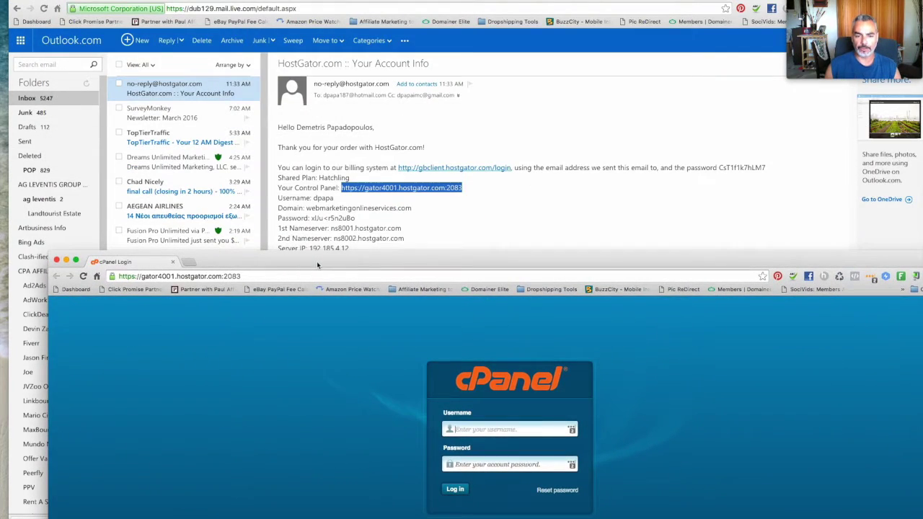
pyautogui.click(512, 428)
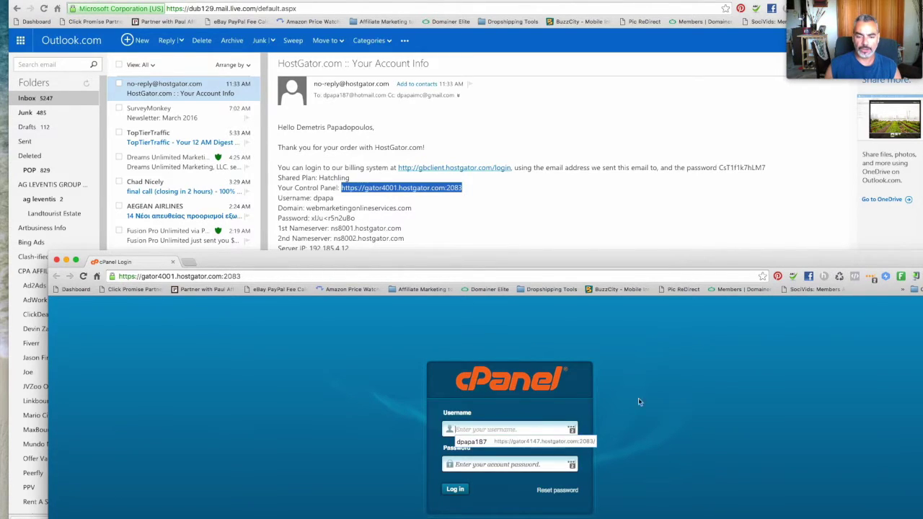
pyautogui.click(542, 412)
# Copy the cPanel username and password from the account info email.
pyautogui.click(310, 205)
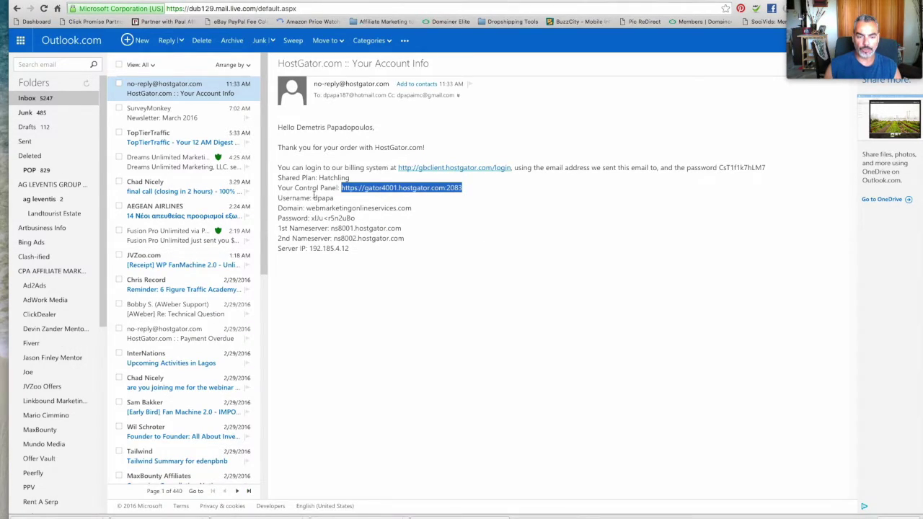
pyautogui.doubleClick(317, 198)
pyautogui.rightClick(333, 198)
pyautogui.click(357, 219)
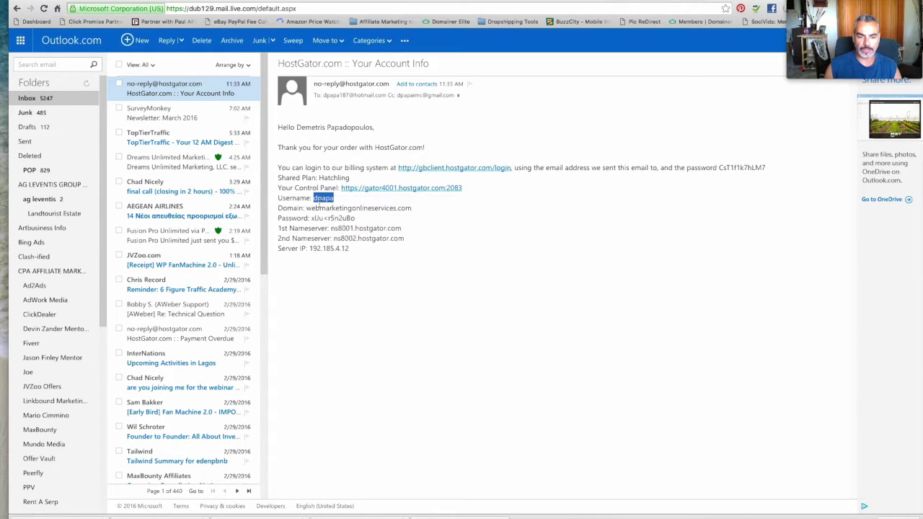
pyautogui.click(308, 208)
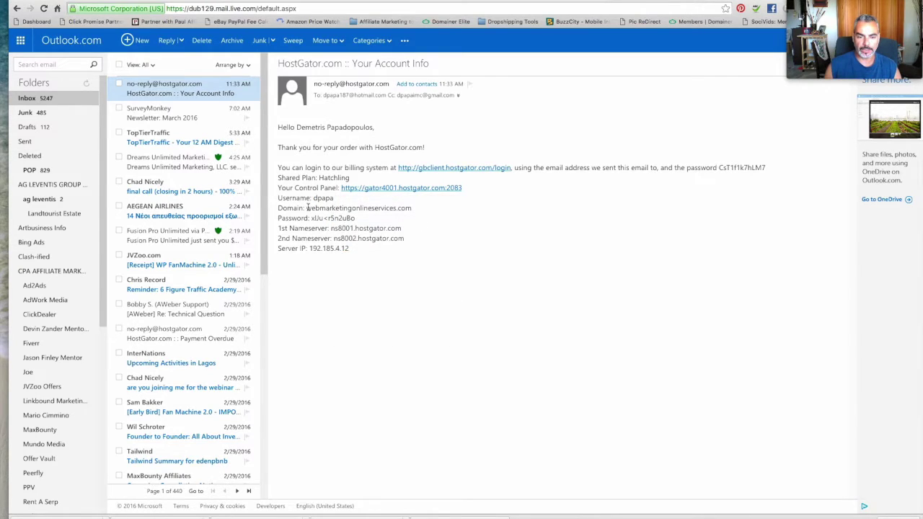
pyautogui.moveTo(310, 218); pyautogui.dragTo(354, 219)
pyautogui.rightClick(355, 219)
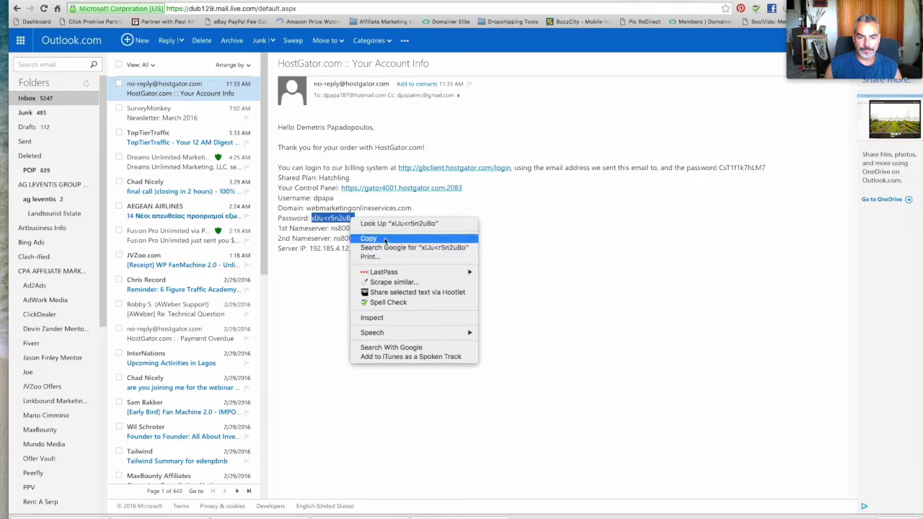
pyautogui.click(360, 238)
# Paste the password, fill in the username, and log in to cPanel.
pyautogui.press('ctrl+super+f')
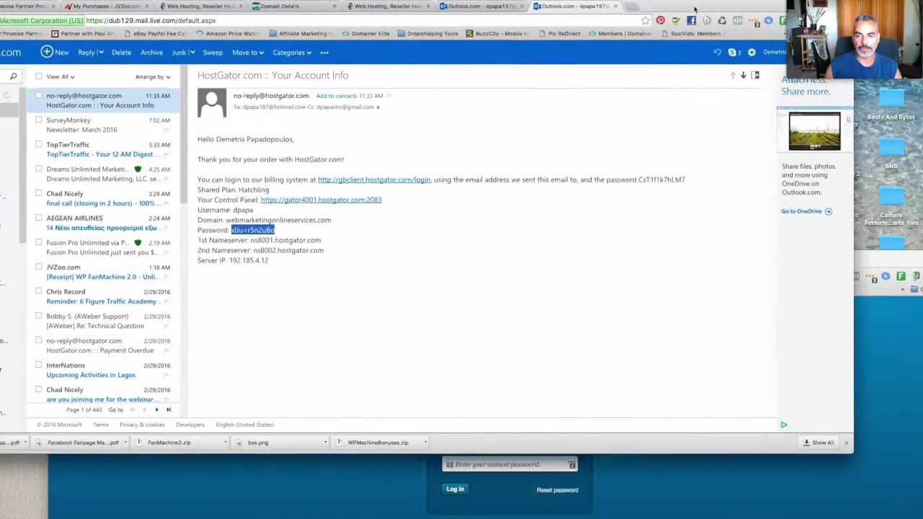
pyautogui.click(485, 486)
pyautogui.press('super+v')
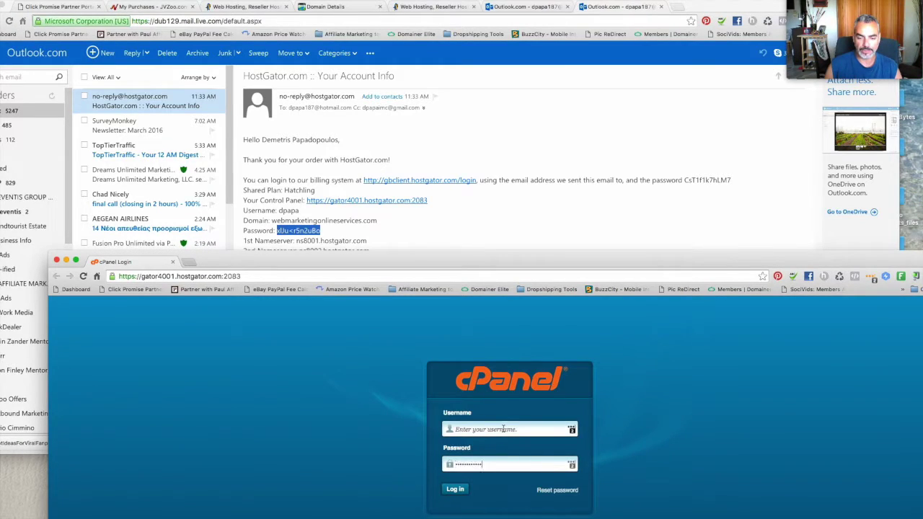
pyautogui.click(505, 429)
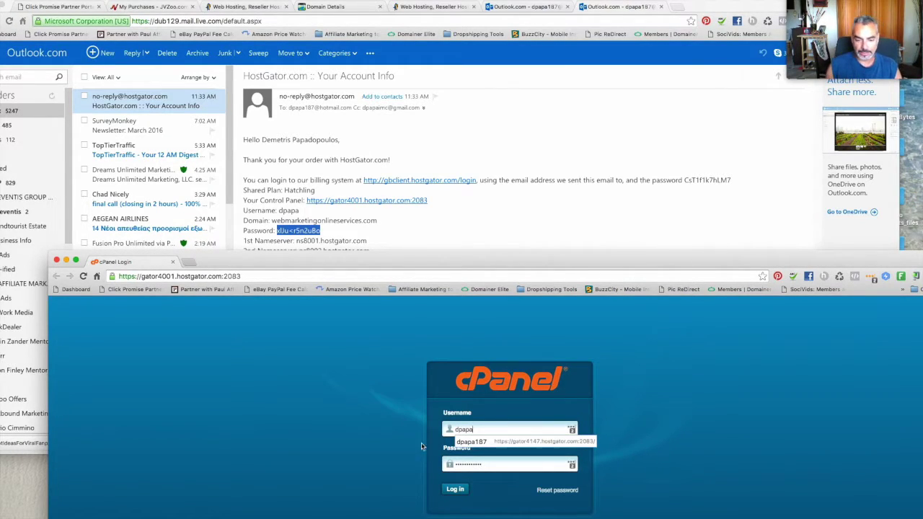
pyautogui.click(461, 492)
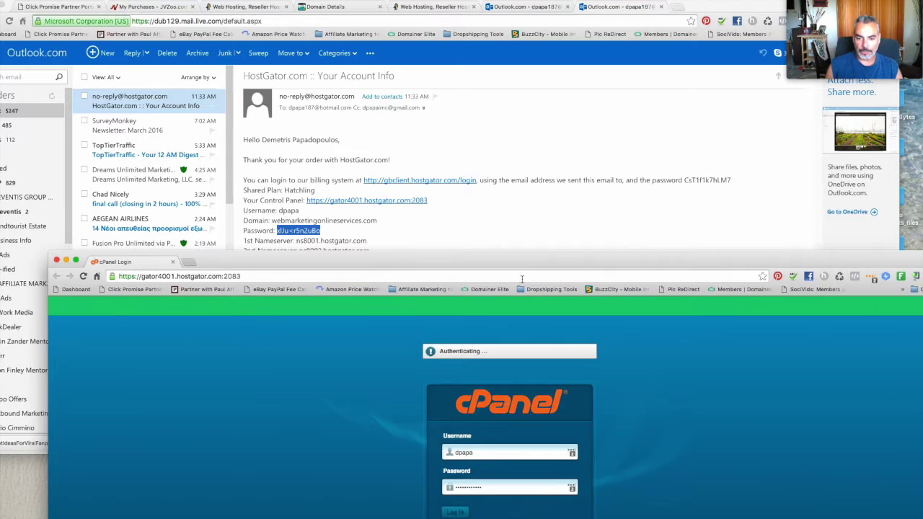
pyautogui.moveTo(530, 268); pyautogui.dragTo(486, 12)
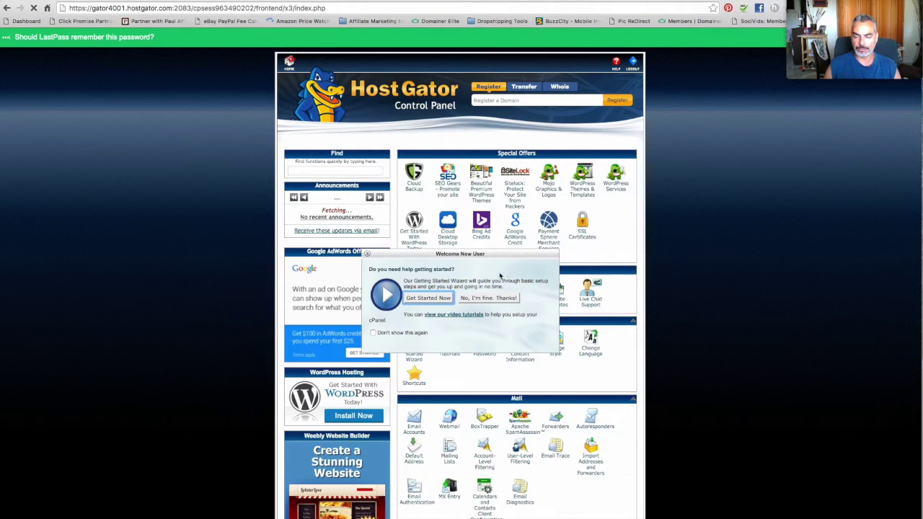
# Close the welcome popup, leave the SSL page, close the WordPress Cloud promo, and find Software and Services.
pyautogui.click(493, 298)
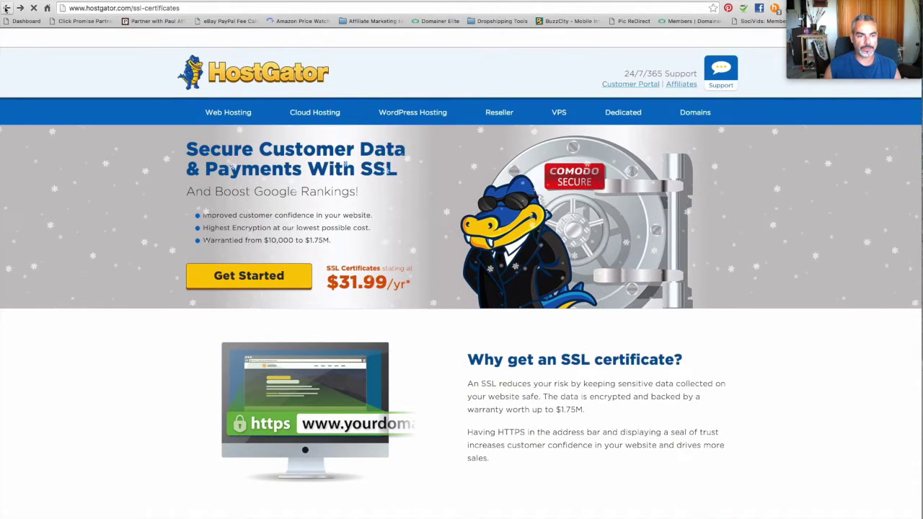
pyautogui.click(5, 9)
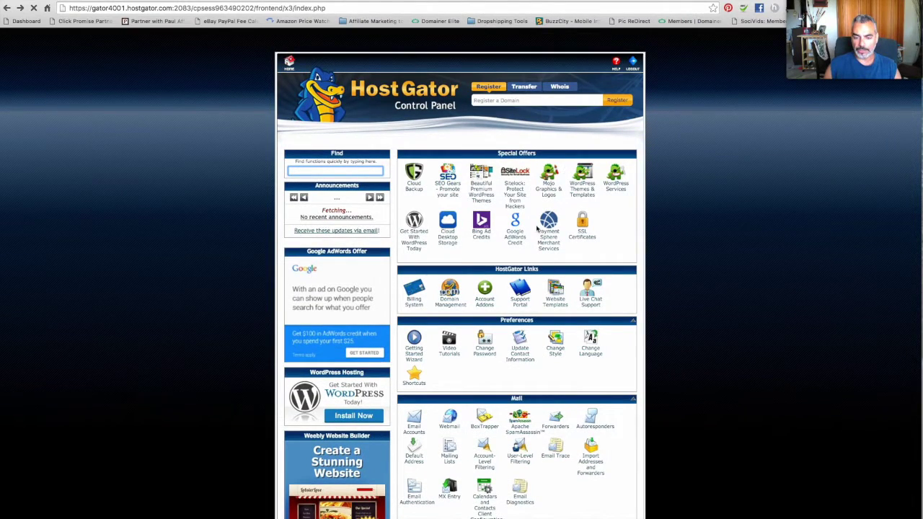
pyautogui.scroll(-5, 537, 229)
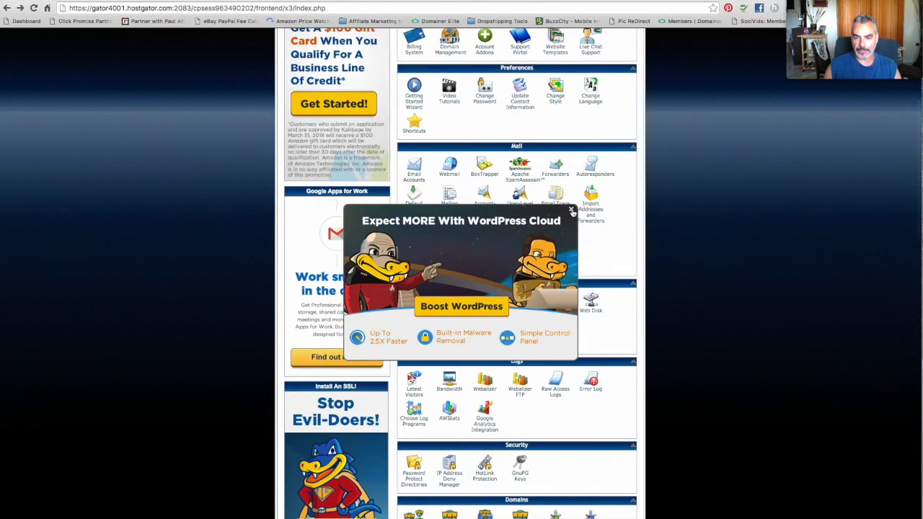
pyautogui.click(572, 211)
pyautogui.scroll(-3, 629, 281)
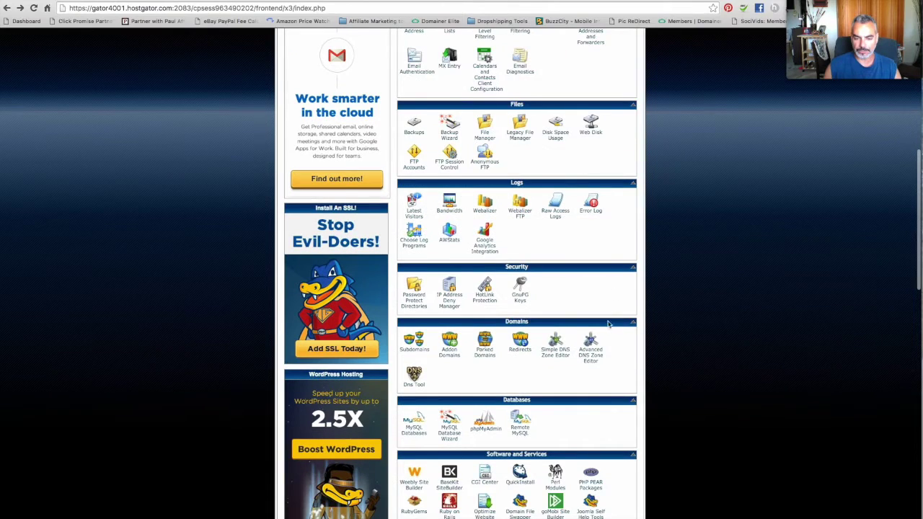
pyautogui.scroll(-10, 607, 323)
pyautogui.scroll(6, 609, 326)
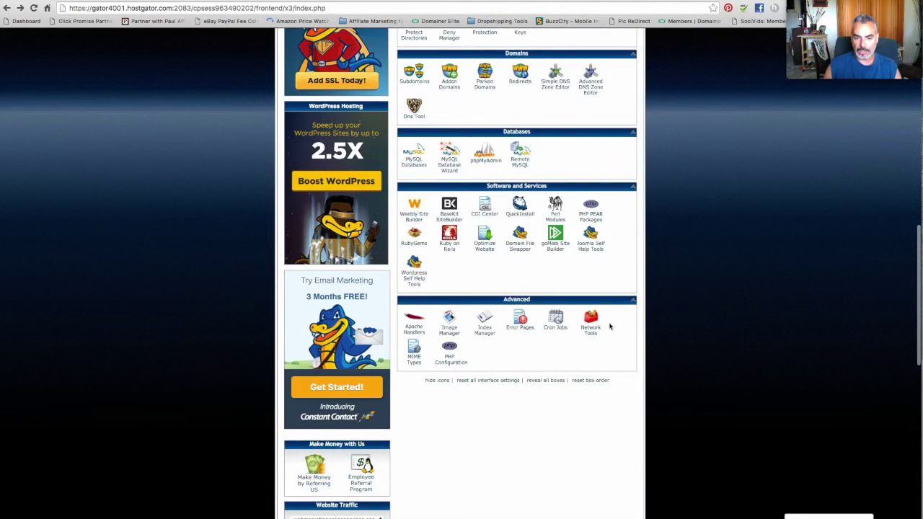
pyautogui.scroll(2, 609, 326)
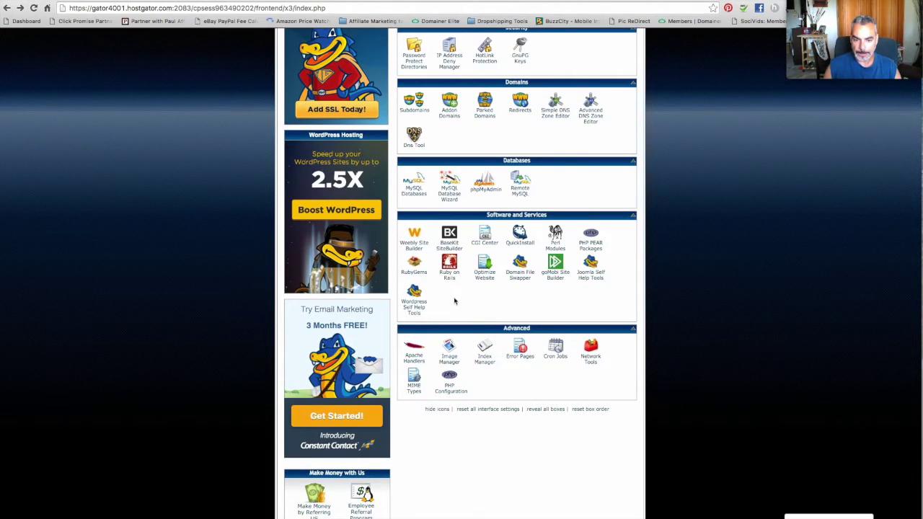
pyautogui.scroll(1, 490, 299)
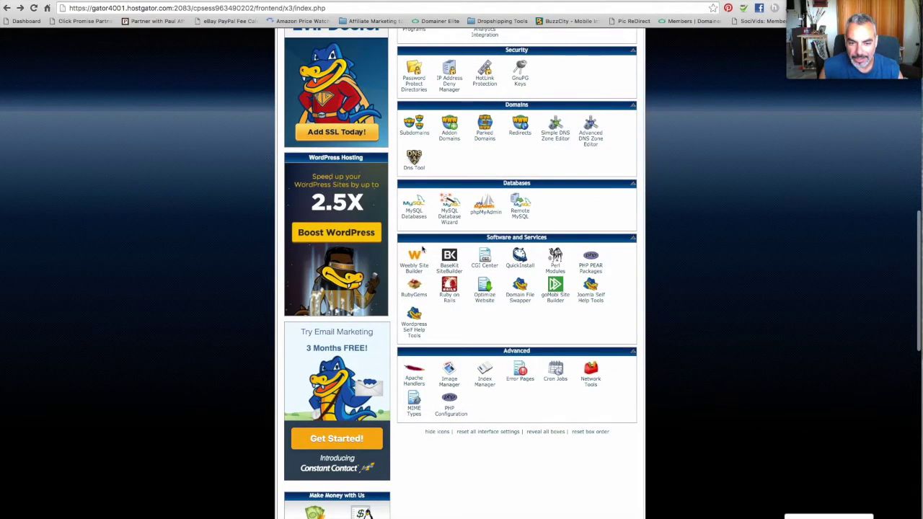
pyautogui.scroll(-1, 426, 347)
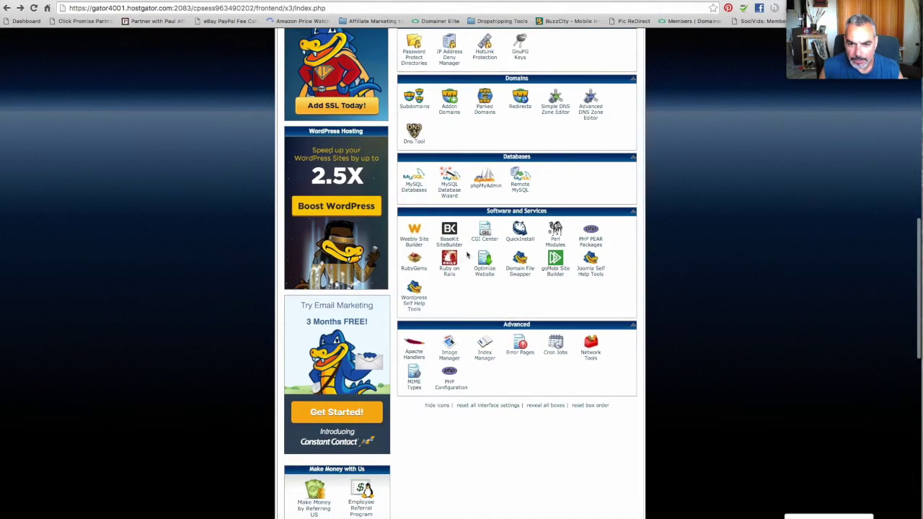
# Open QuickInstall's WordPress page and bring up the free Install WordPress form.
pyautogui.click(524, 231)
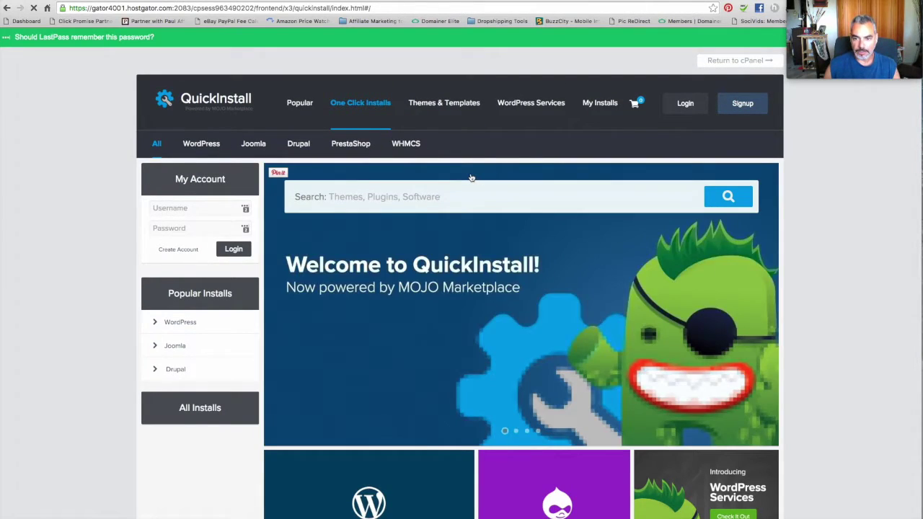
pyautogui.click(191, 145)
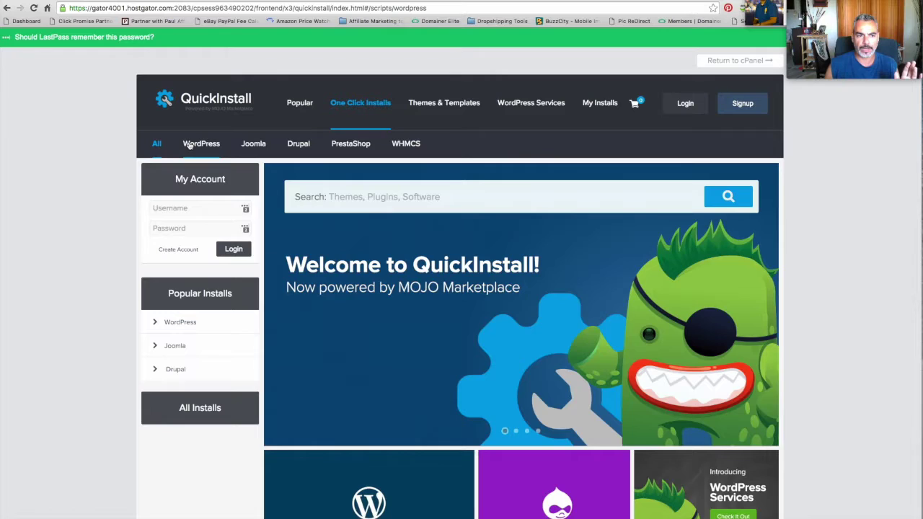
pyautogui.scroll(-10, 189, 147)
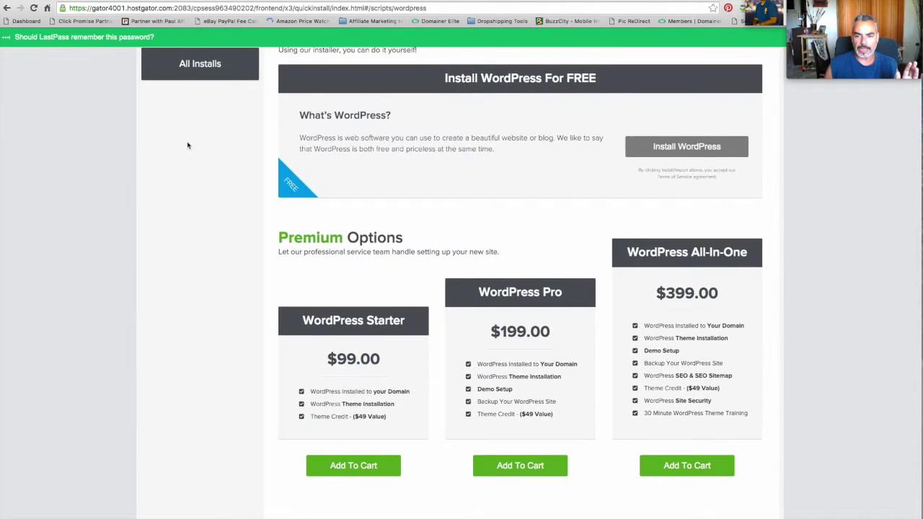
pyautogui.scroll(5, 190, 147)
pyautogui.scroll(-5, 488, 350)
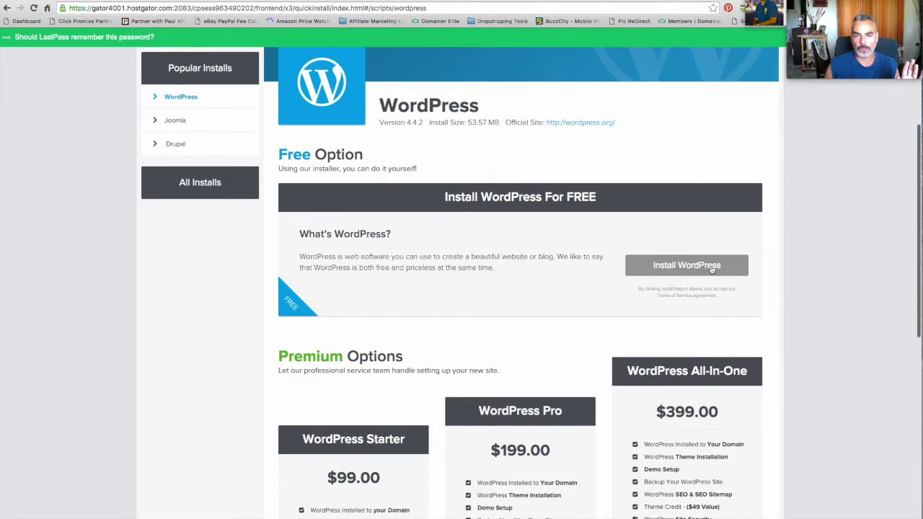
pyautogui.click(712, 268)
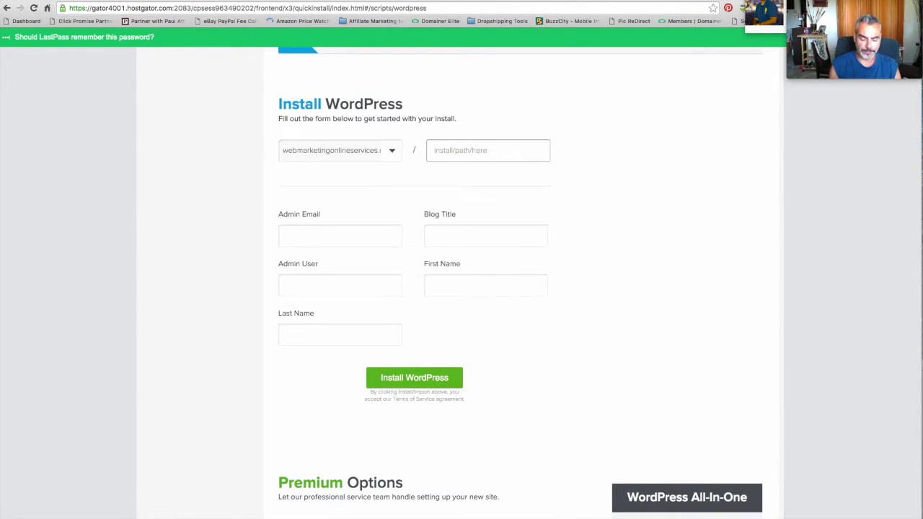
# Leave the install path empty and enter the admin e-mail address.
pyautogui.write('blog')
pyautogui.press('BackSpace')
pyautogui.press('BackSpace')
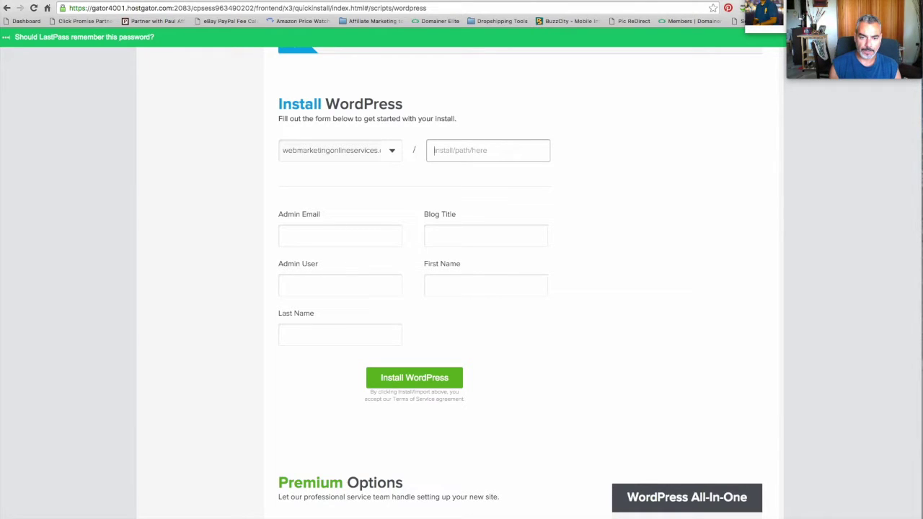
pyautogui.click(364, 233)
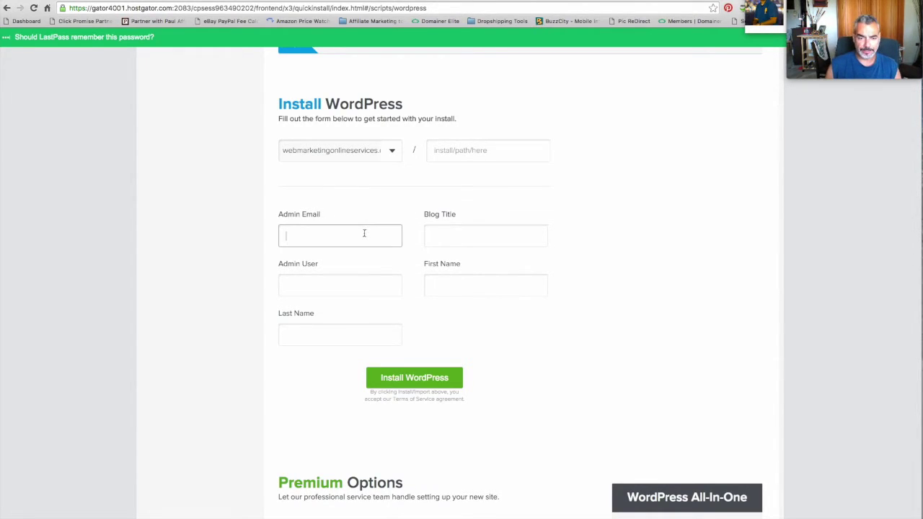
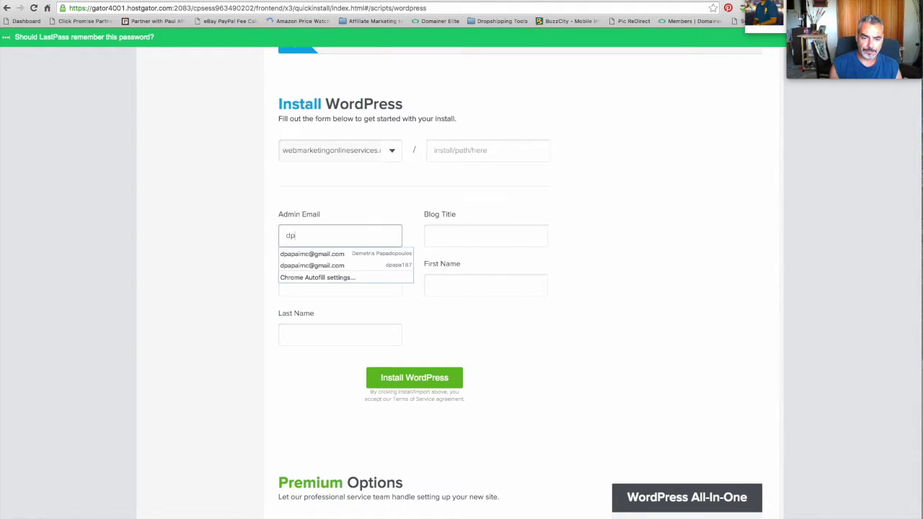
pyautogui.press('Tab')
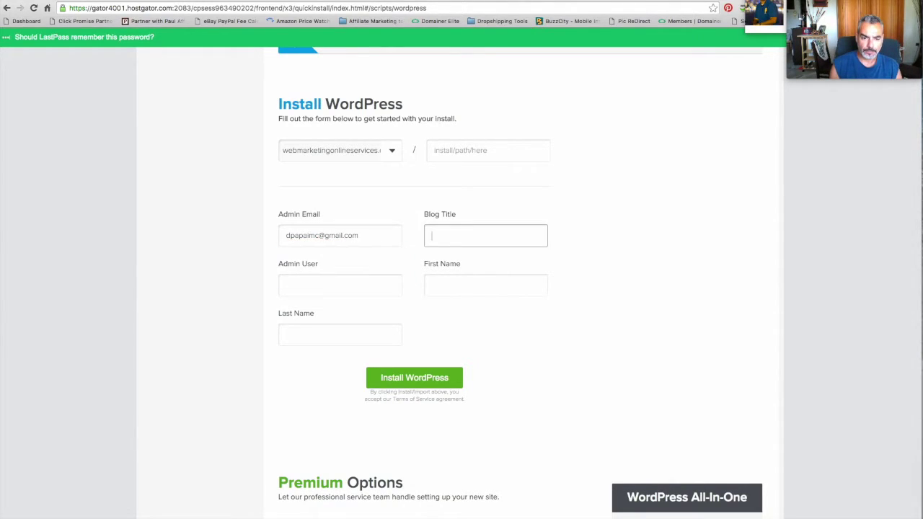
# Enter blog title WpFanMachine, an admin user name, first name, and last name FanMachine.
pyautogui.write('Web')
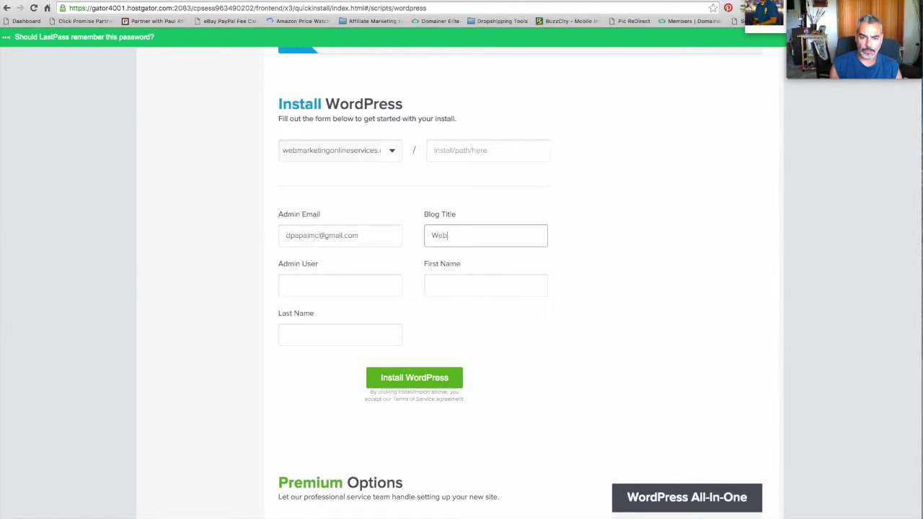
pyautogui.press('BackSpace')
pyautogui.write('p M')
pyautogui.press('BackSpace')
pyautogui.write('FanMachine')
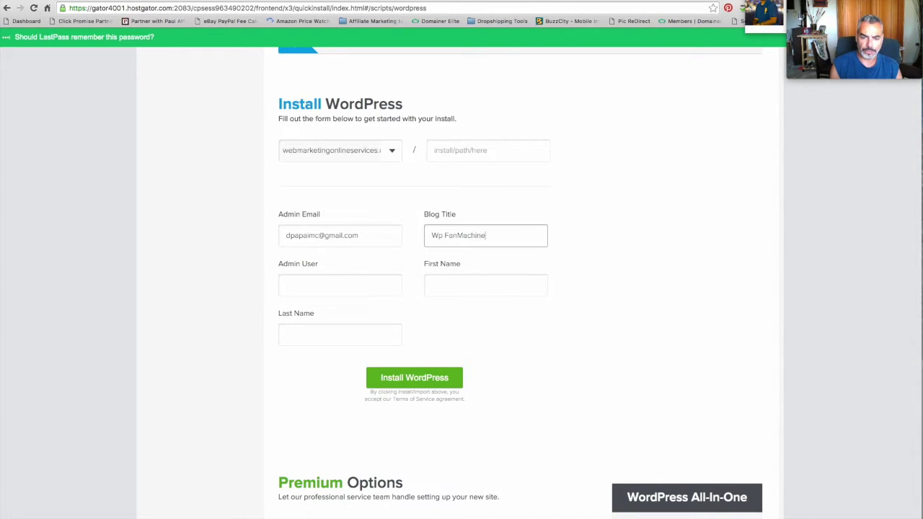
pyautogui.click(329, 288)
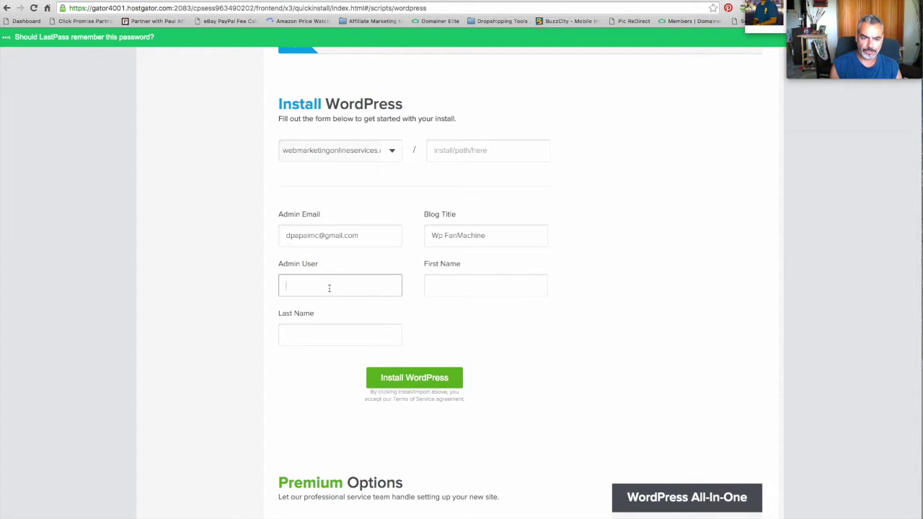
pyautogui.press('Tab')
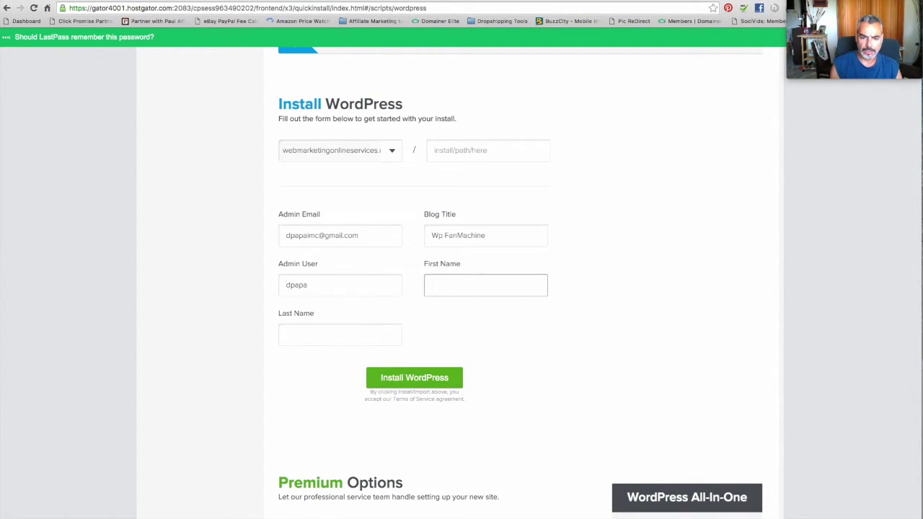
pyautogui.click(299, 333)
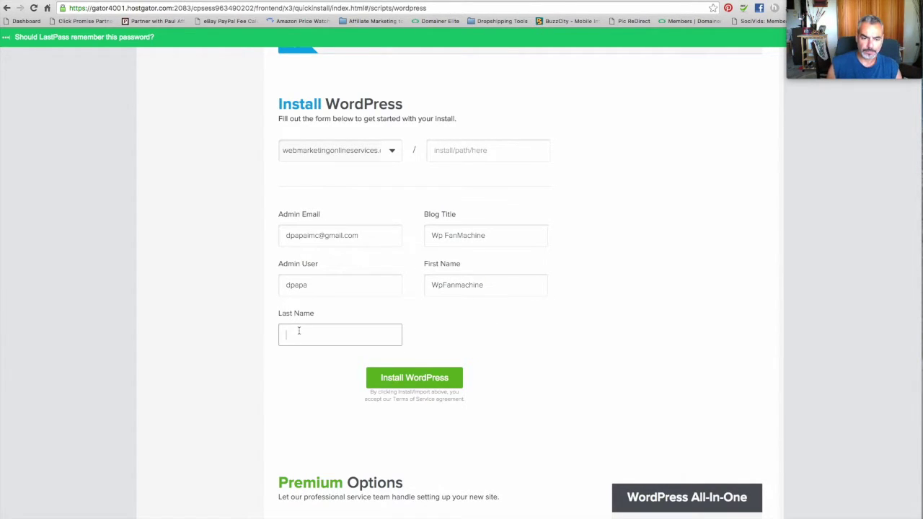
pyautogui.write('FanMachi')
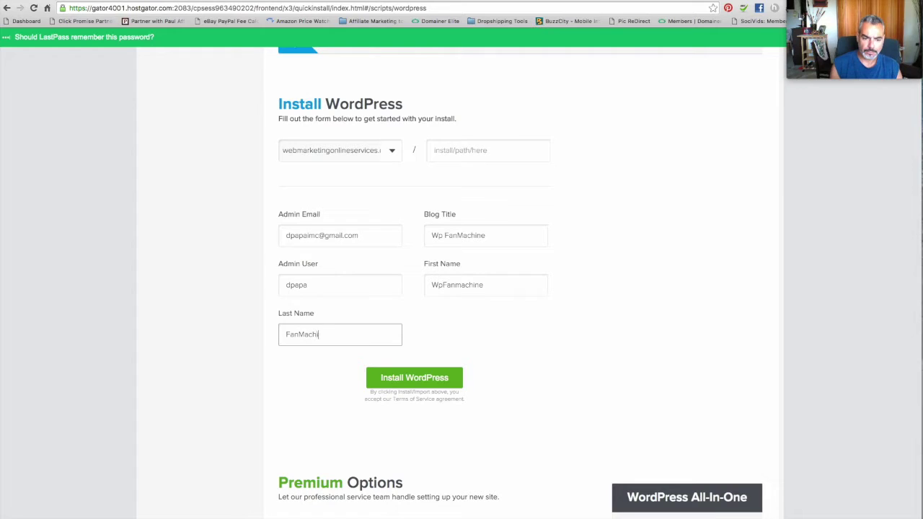
pyautogui.write('ne')
# Change the admin user to WP, tidy the first name and blog title, and start installing.
pyautogui.doubleClick(324, 286)
pyautogui.write('W')
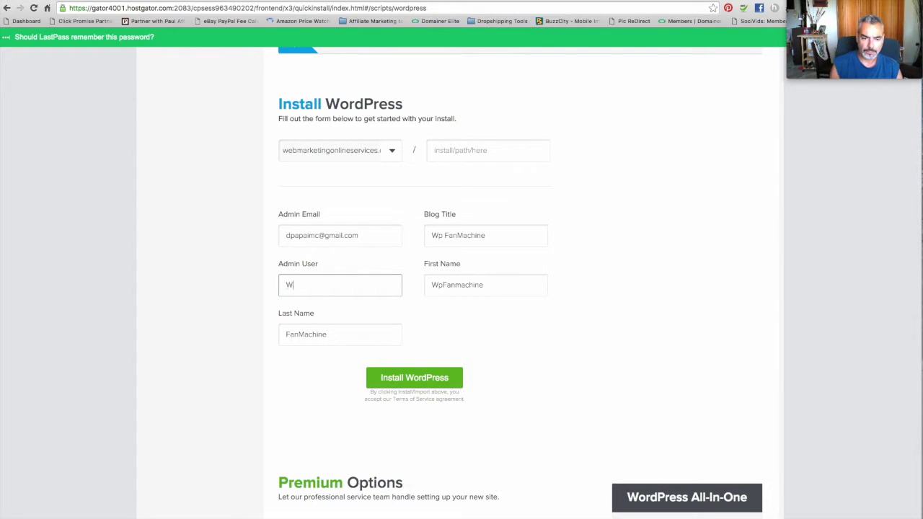
pyautogui.write('P')
pyautogui.click(441, 285)
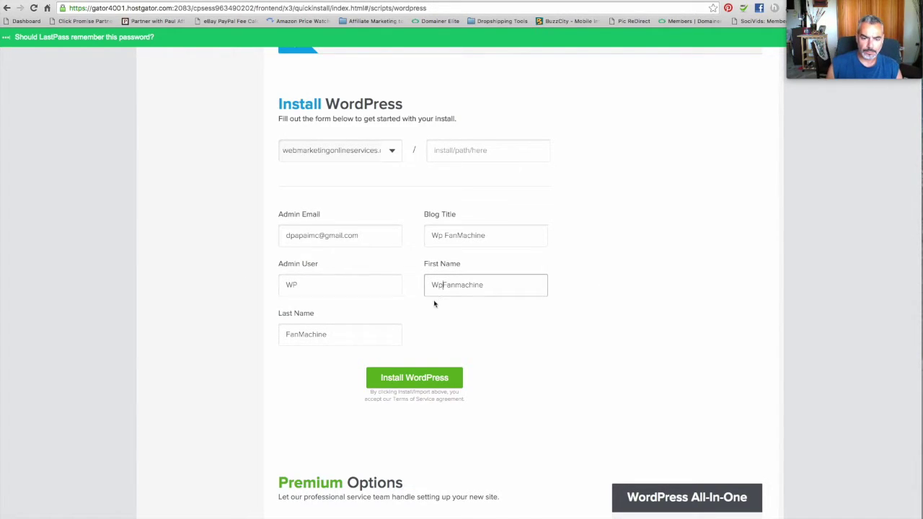
pyautogui.press('BackSpace')
pyautogui.press('BackSpace')
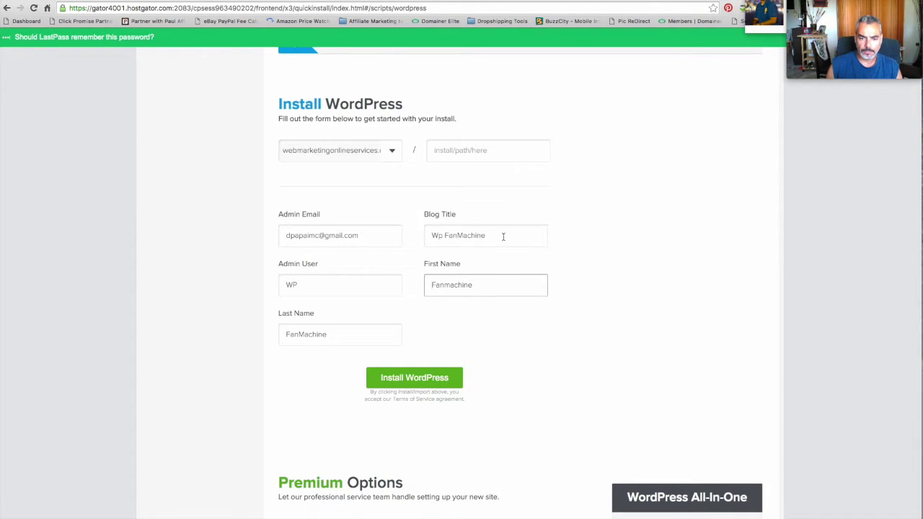
pyautogui.click(445, 236)
pyautogui.press('BackSpace')
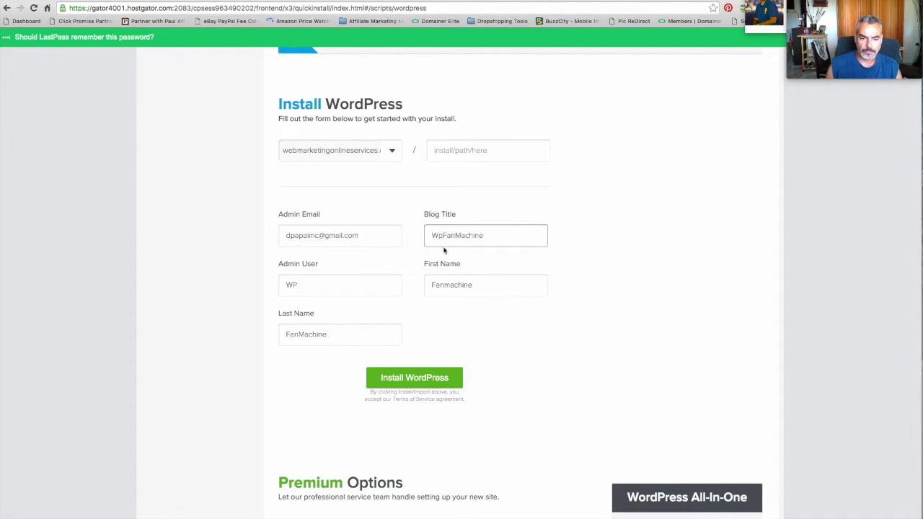
pyautogui.click(429, 382)
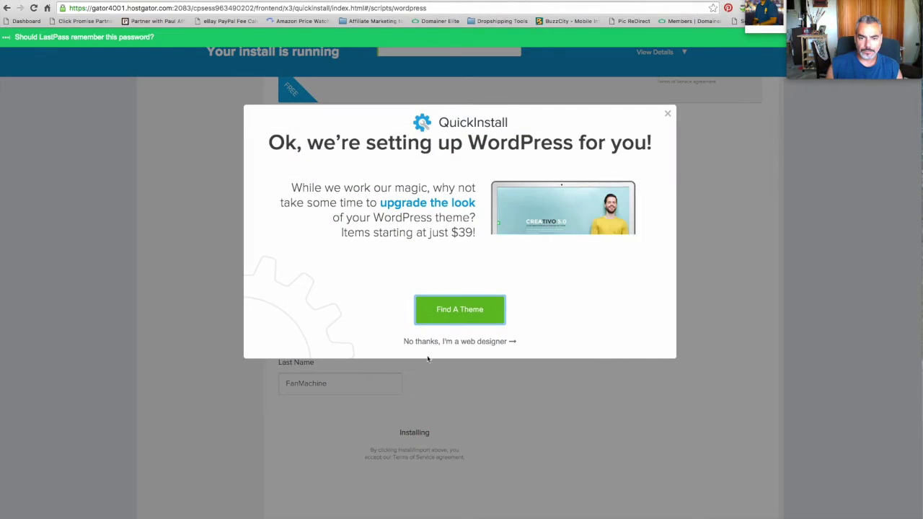
# Copy the finished install's login details into a new note.
pyautogui.click(472, 314)
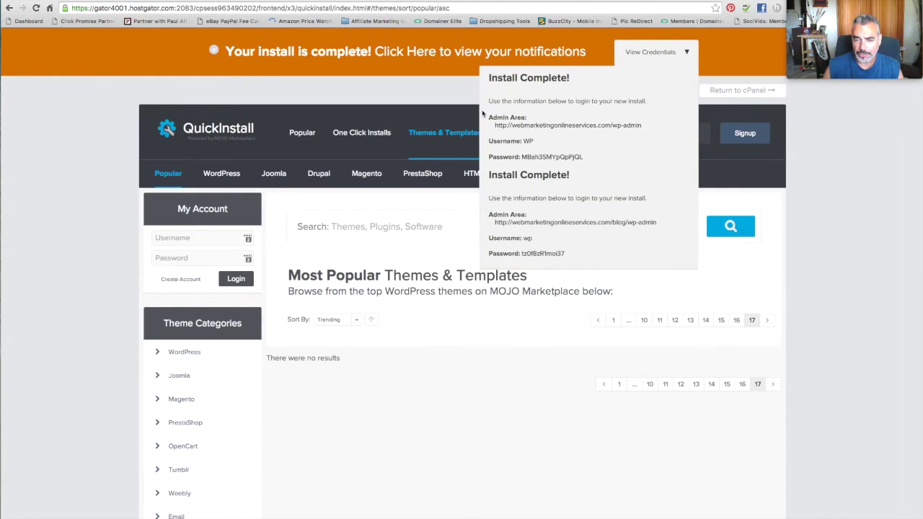
pyautogui.moveTo(483, 113); pyautogui.dragTo(583, 163)
pyautogui.rightClick(507, 142)
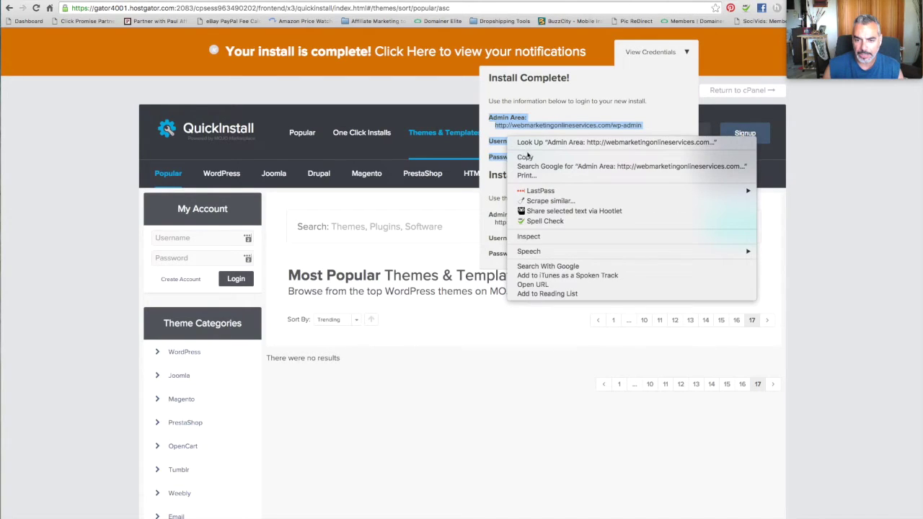
pyautogui.click(513, 158)
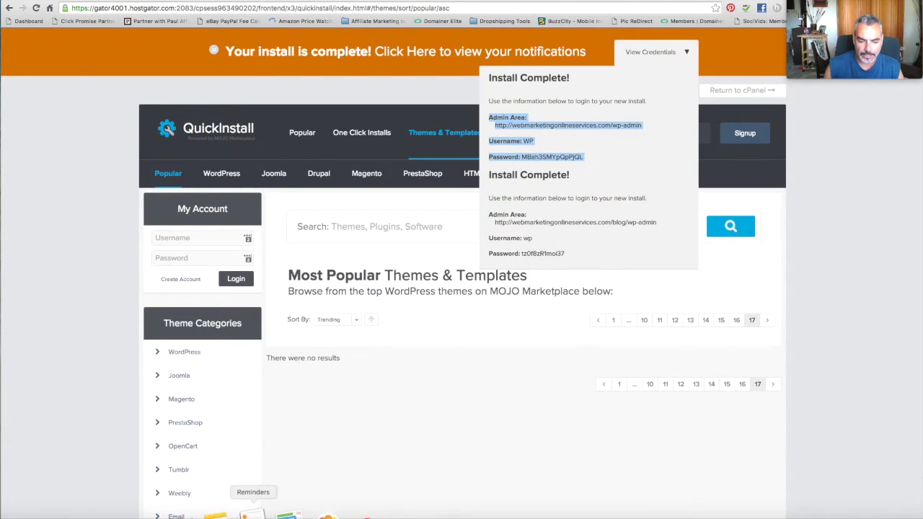
pyautogui.click(229, 513)
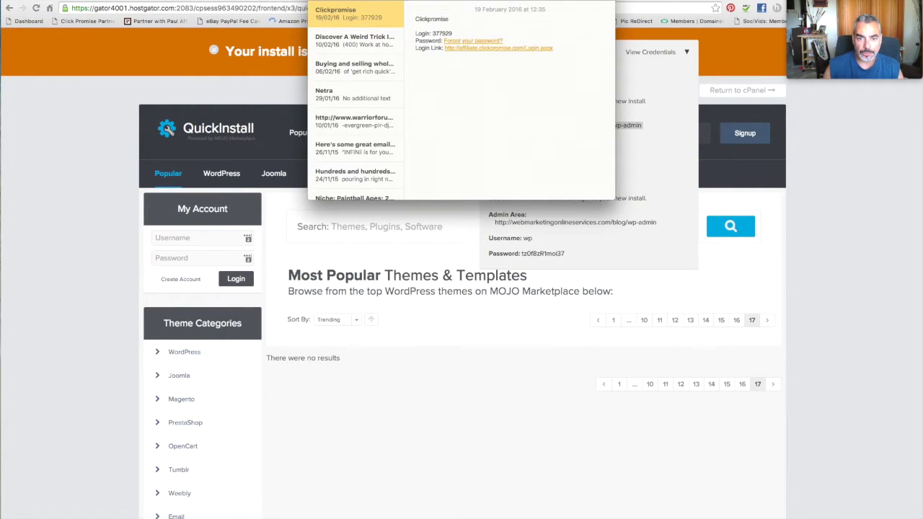
pyautogui.press('super+n')
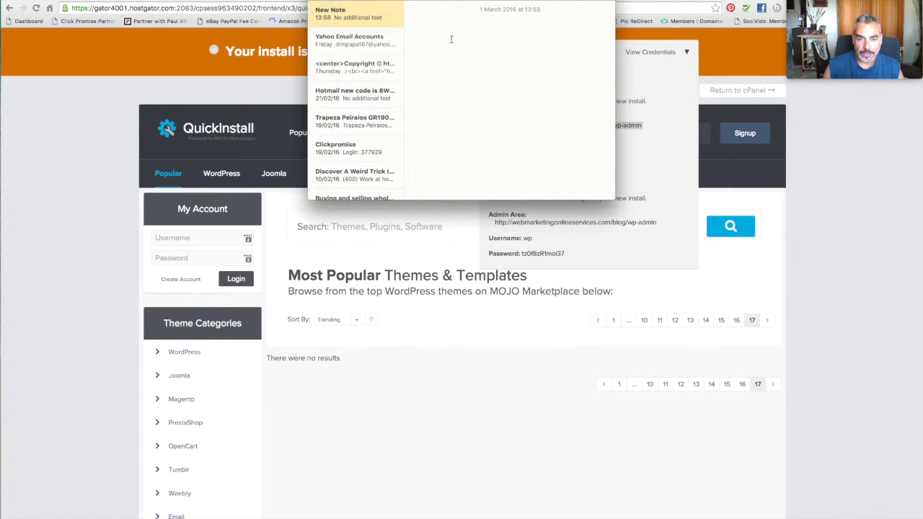
pyautogui.press('super+v')
pyautogui.press('super+Tab')
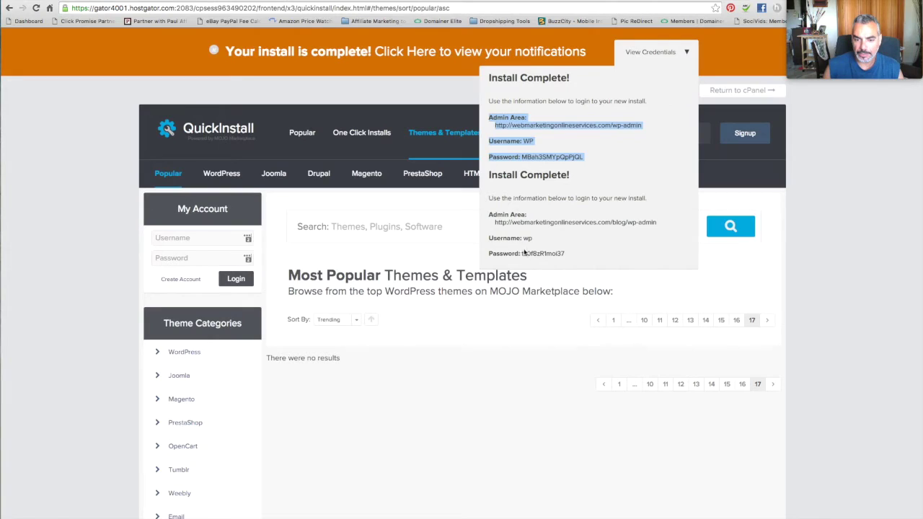
# Open the blog admin login in a new window and select the install's password.
pyautogui.rightClick(599, 222)
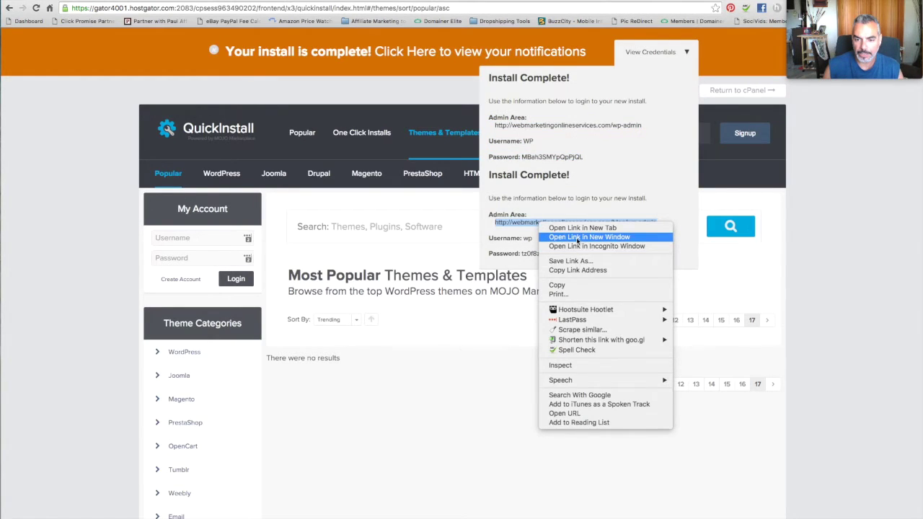
pyautogui.click(544, 164)
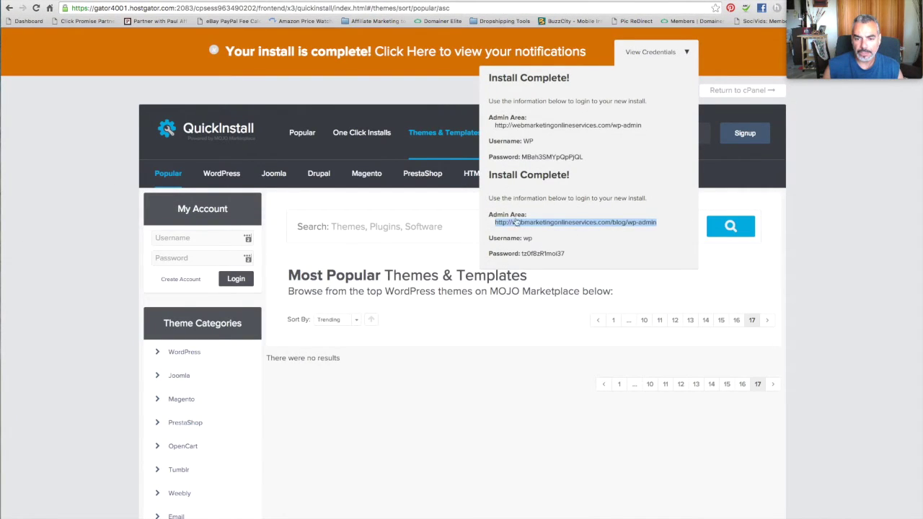
pyautogui.click(527, 246)
pyautogui.moveTo(521, 253); pyautogui.dragTo(602, 258)
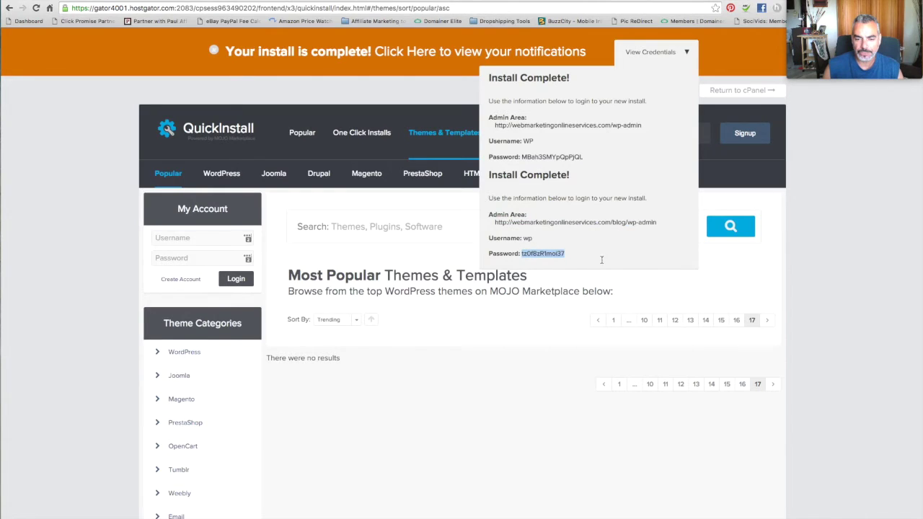
pyautogui.rightClick(553, 258)
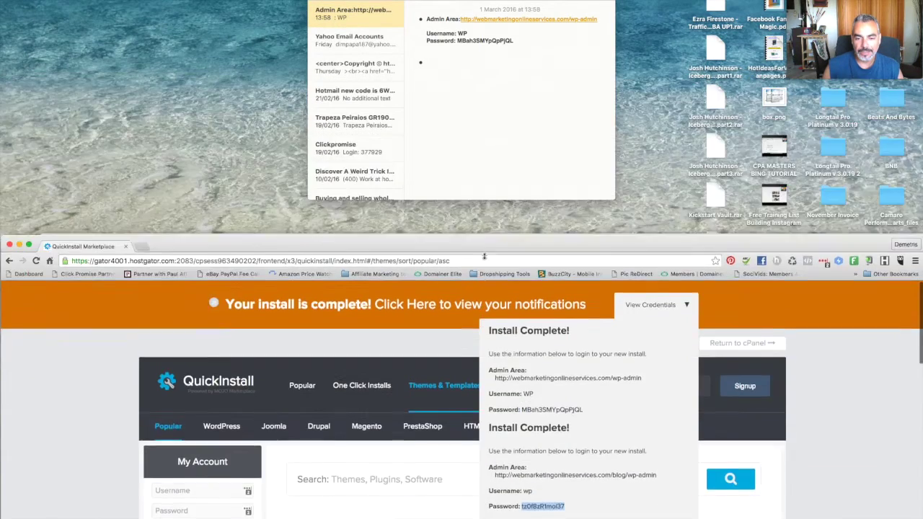
pyautogui.doubleClick(500, 232)
# Log in to the new WordPress blog with username 'wp' and the copied password.
pyautogui.click(463, 276)
pyautogui.press('cmd+v')
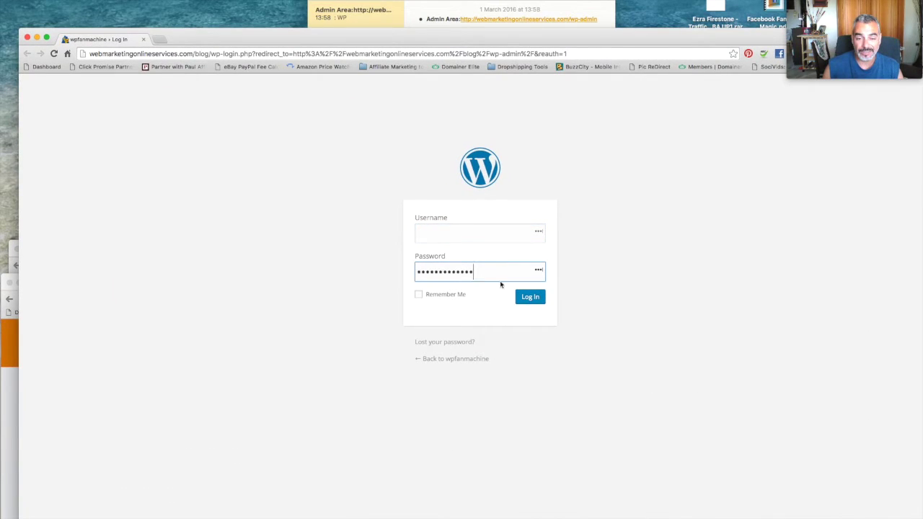
pyautogui.click(477, 235)
pyautogui.write('wp')
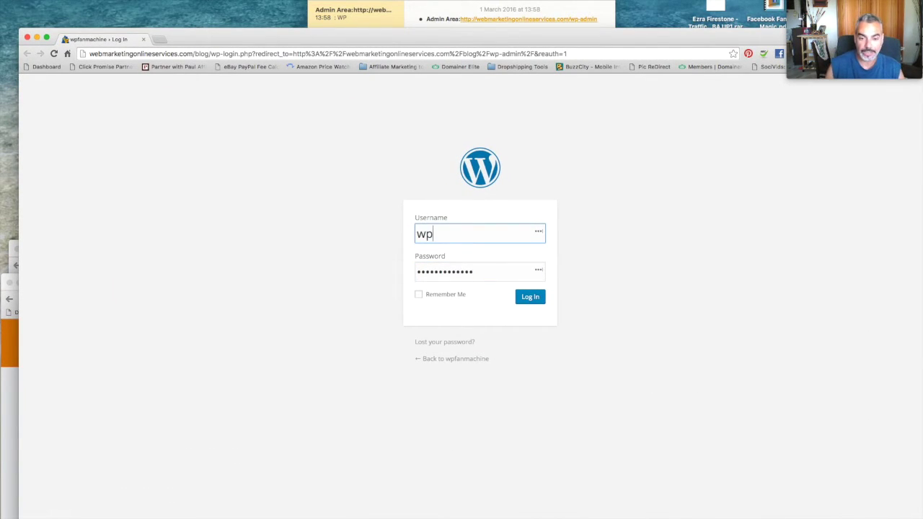
pyautogui.click(526, 296)
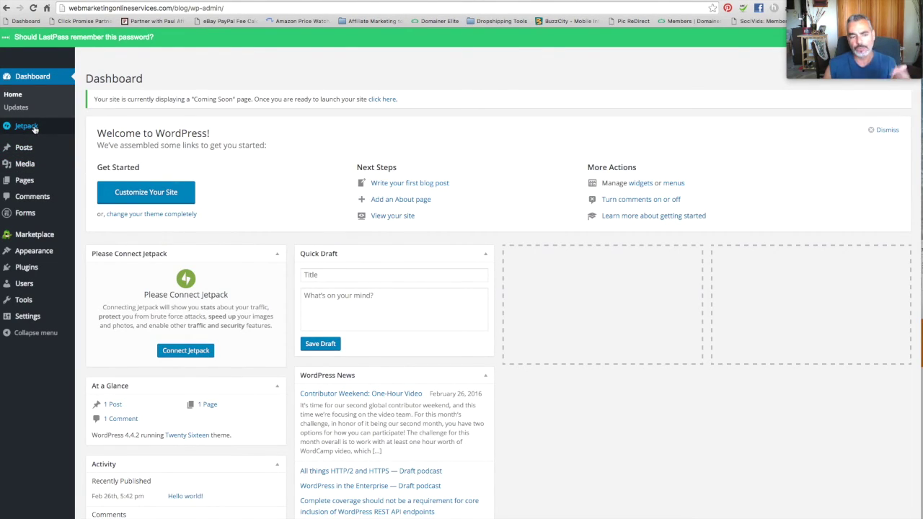
# Go to Appearance > Themes to list the three installed themes.
pyautogui.moveTo(47, 251)
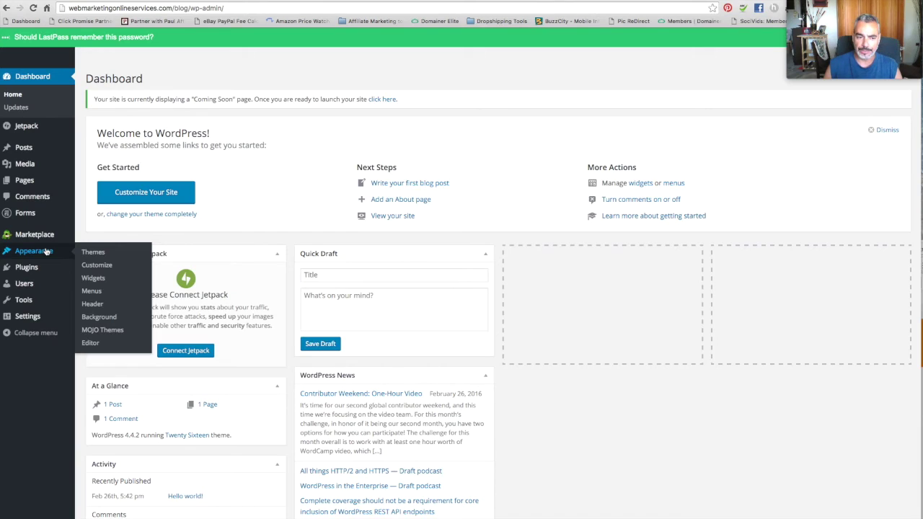
pyautogui.click(111, 255)
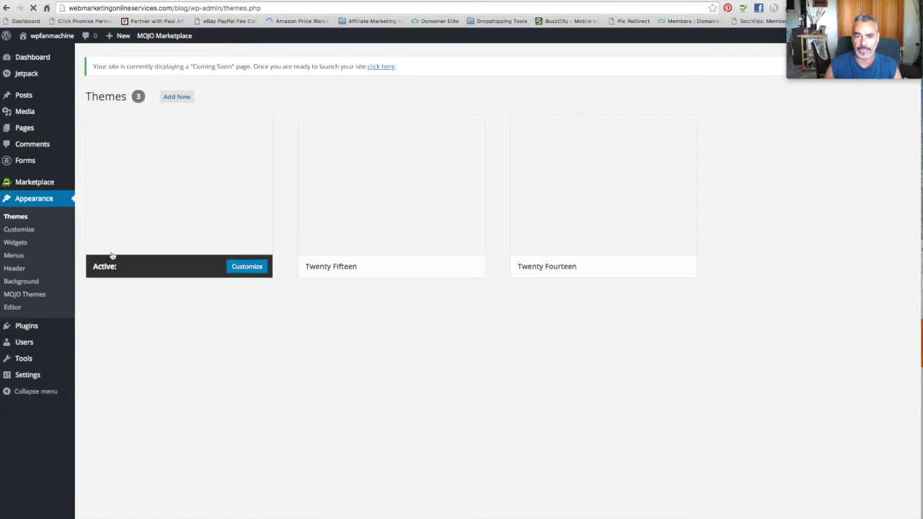